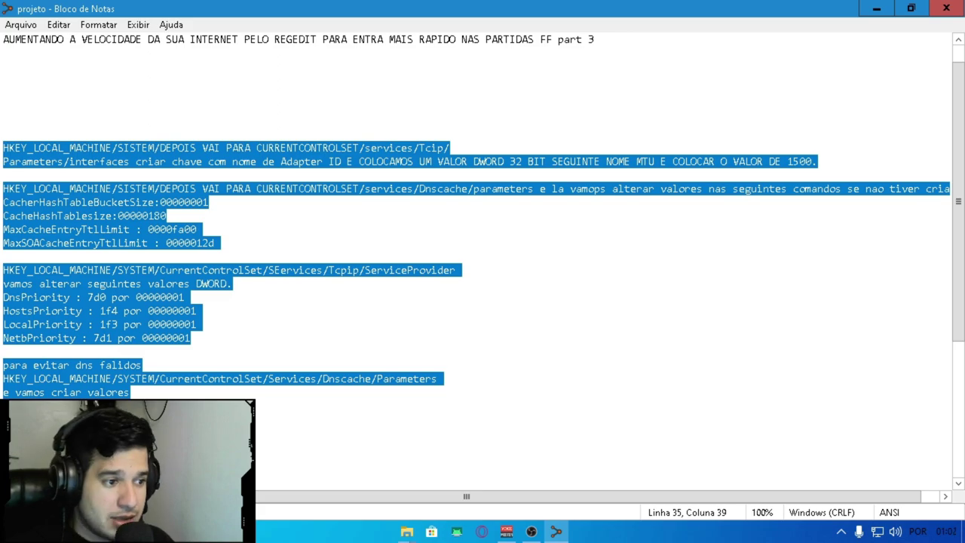
# Highlight the two-line instruction in the notes covering the Tcip Parameters/interfaces path and the MTU value of 1500.
pyautogui.click(3, 93)
pyautogui.click(3, 134)
pyautogui.moveTo(3, 148); pyautogui.dragTo(822, 175)
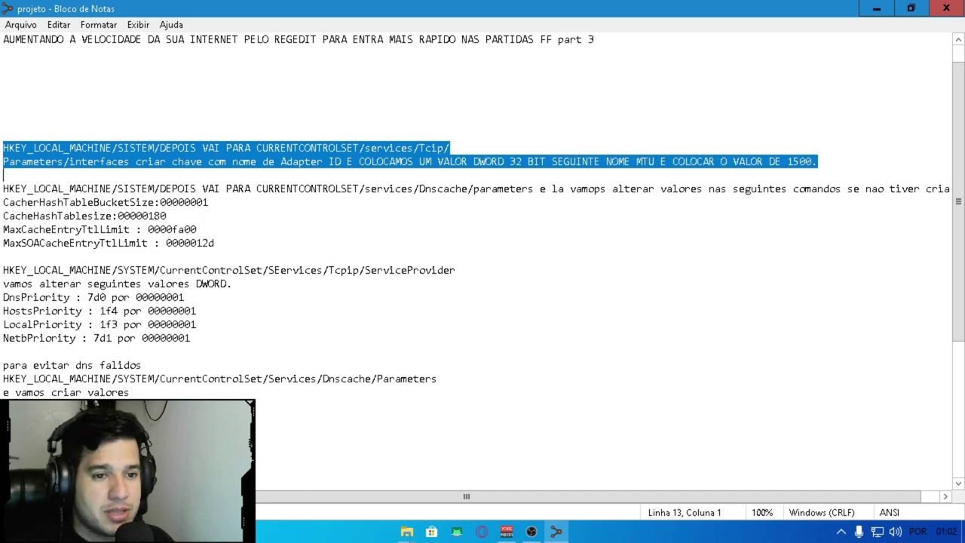
# View the registry files in the INTERNET TURBO desktop folder and return to the projeto notes in Notepad.
pyautogui.click(874, 6)
pyautogui.doubleClick(478, 253)
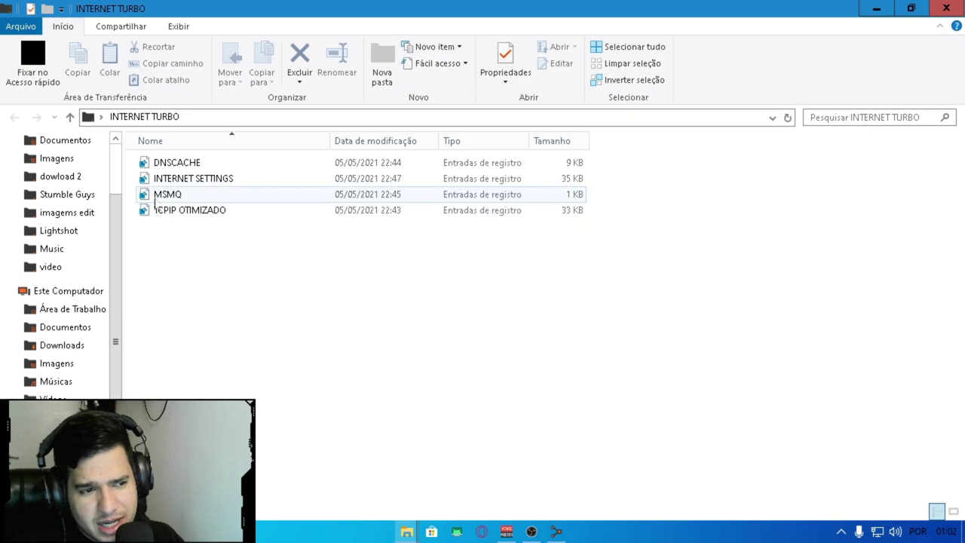
pyautogui.click(875, 8)
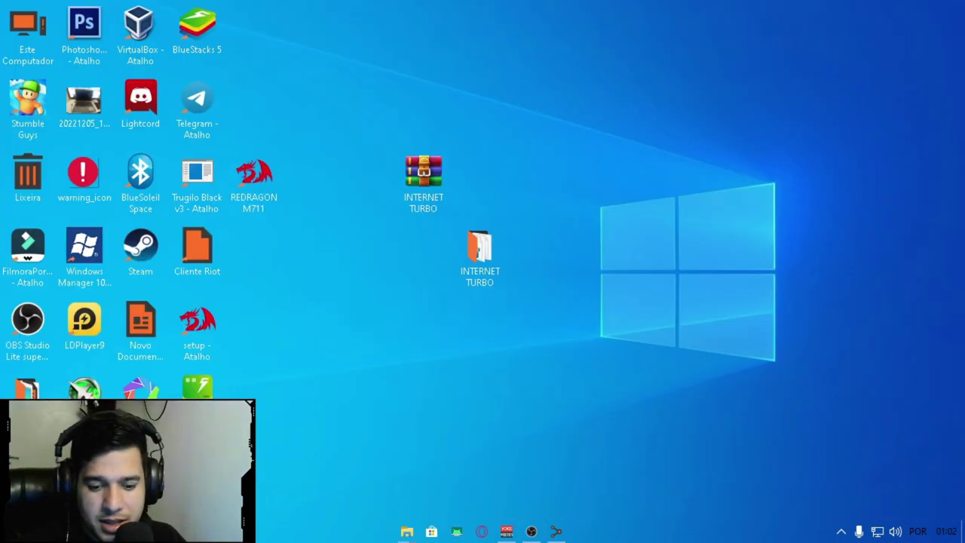
pyautogui.click(556, 532)
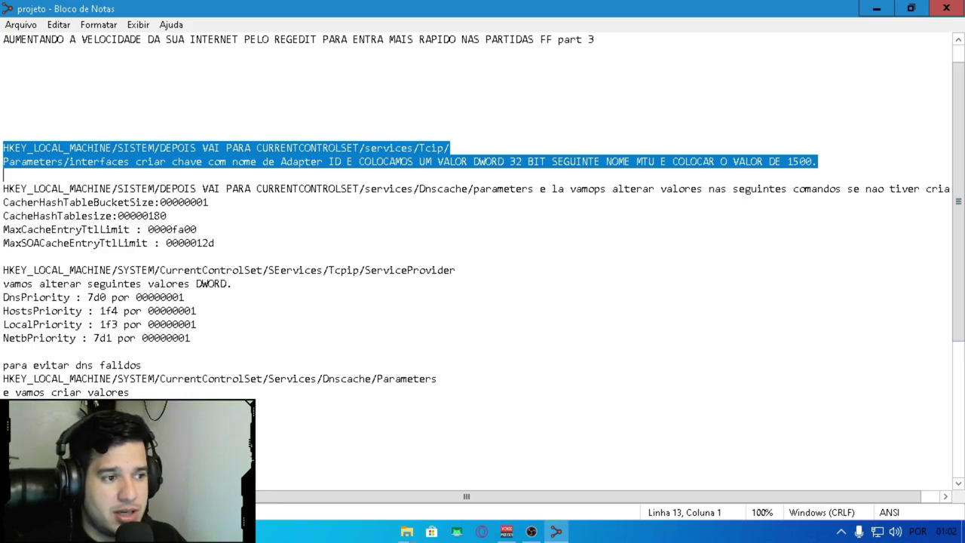
pyautogui.click(4, 107)
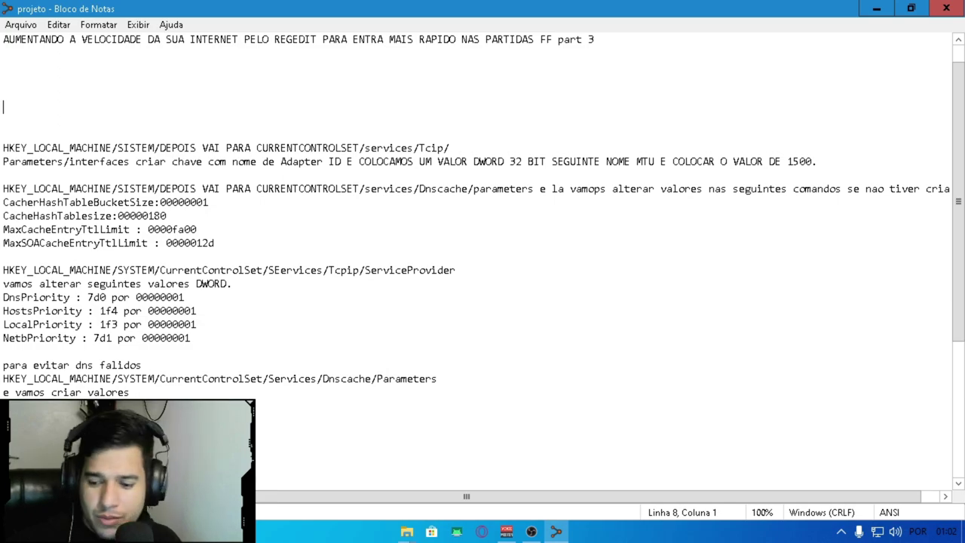
pyautogui.click(875, 9)
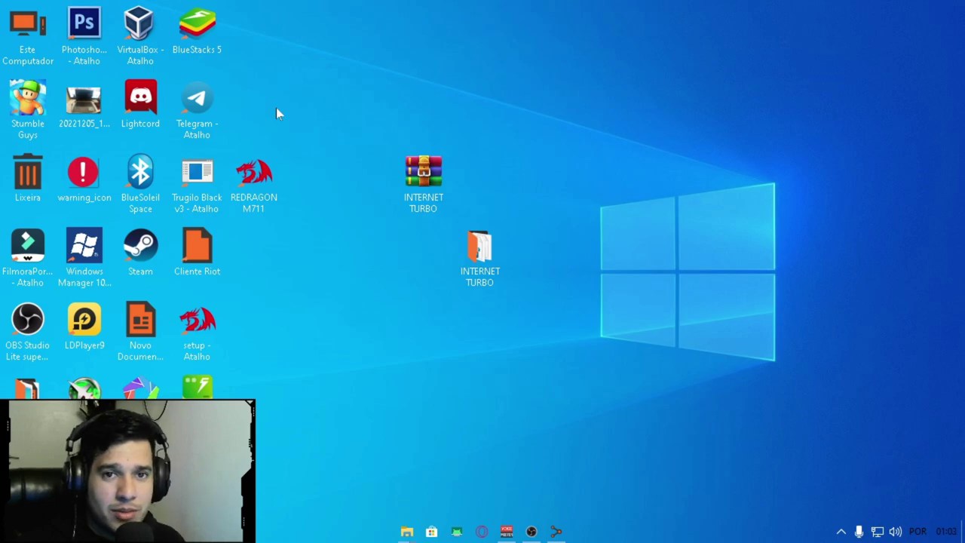
pyautogui.moveTo(138, 30); pyautogui.dragTo(290, 46)
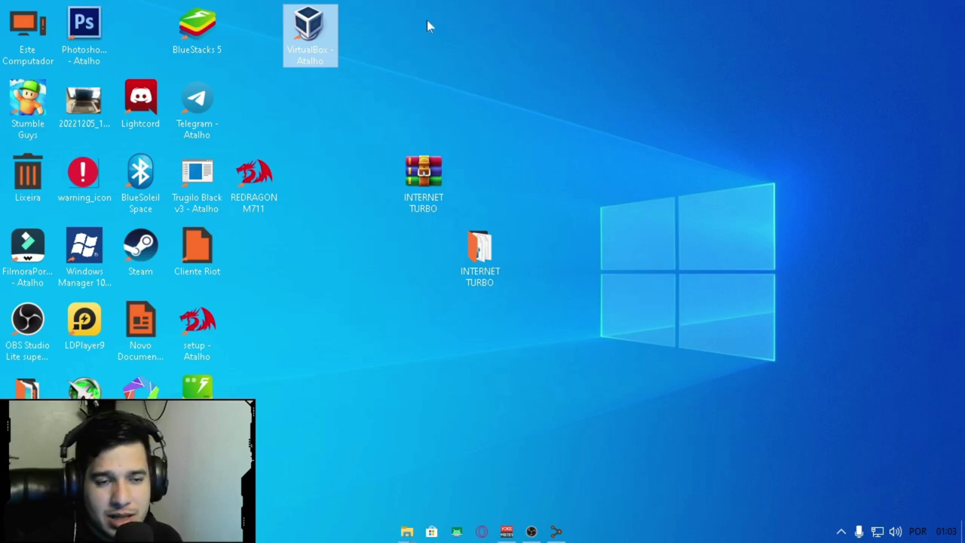
pyautogui.moveTo(323, 52); pyautogui.dragTo(140, 52)
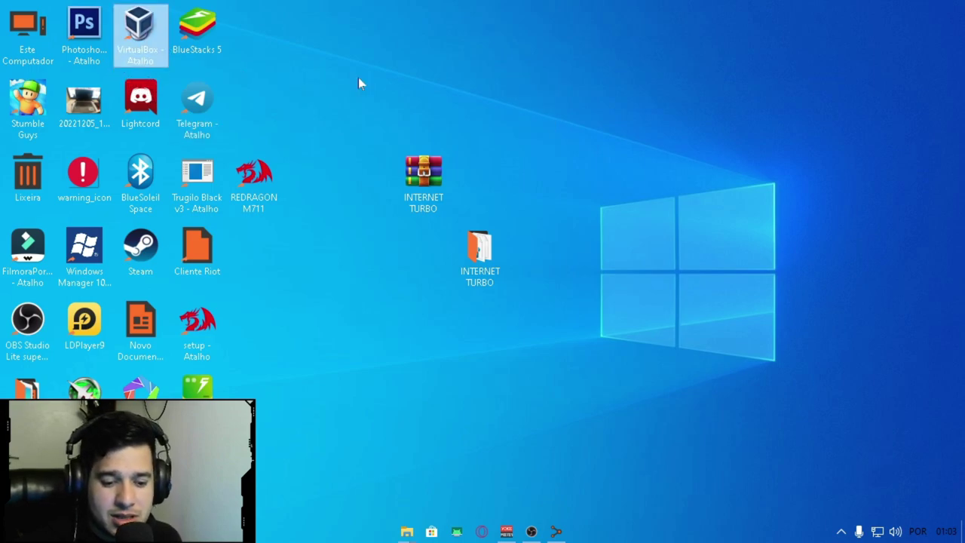
pyautogui.click(555, 532)
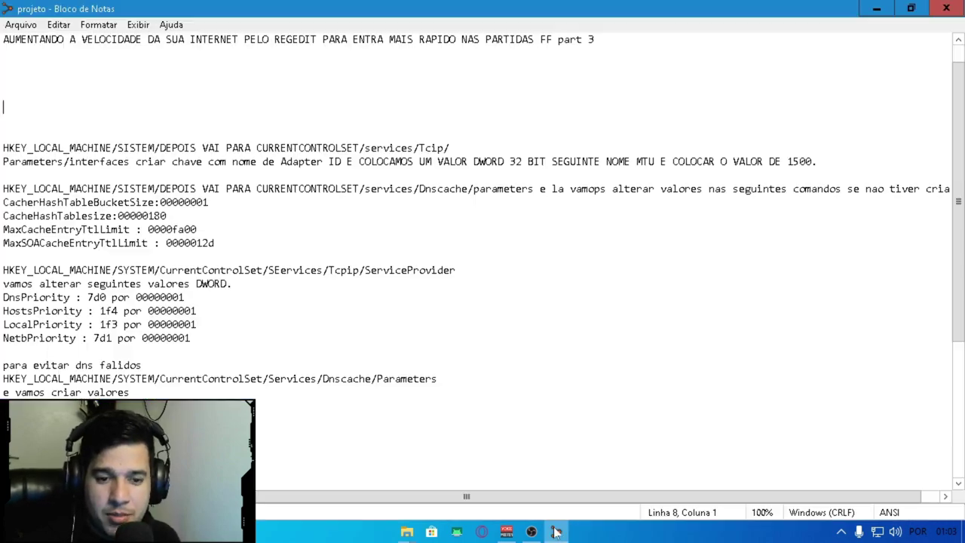
pyautogui.click(911, 7)
pyautogui.moveTo(324, 38); pyautogui.dragTo(578, 45)
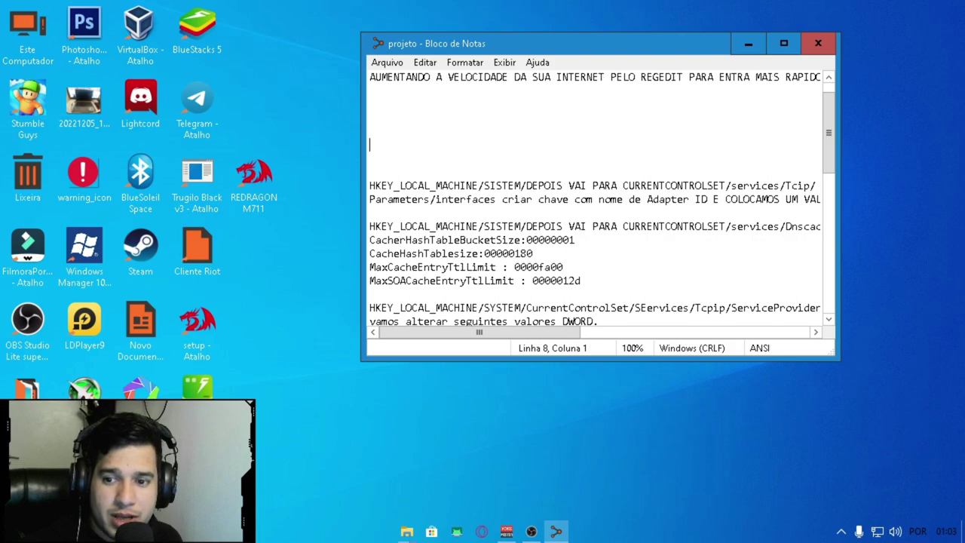
pyautogui.click(783, 43)
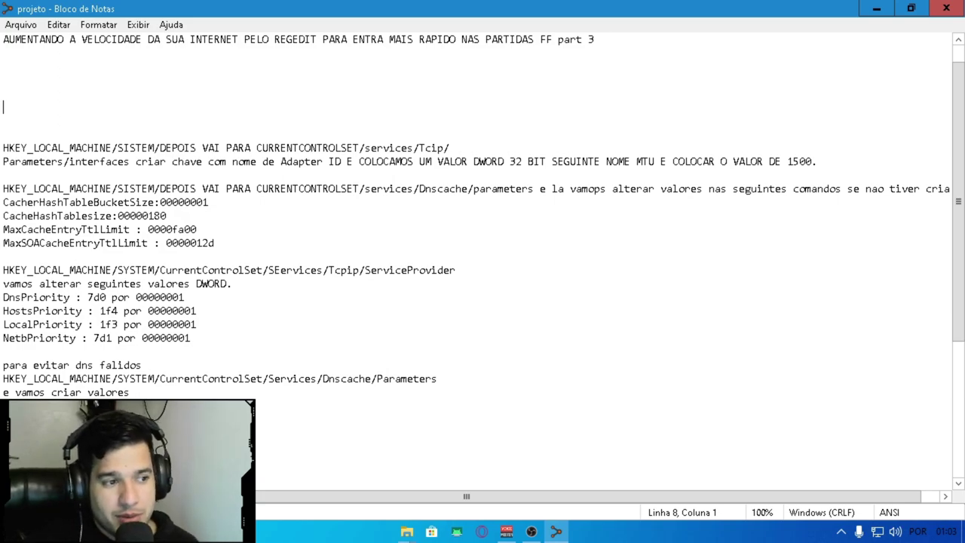
# Highlight the root key name at the start of the first registry path in the notes.
pyautogui.press('Down')
pyautogui.press('Down')
pyautogui.press('Down')
pyautogui.hotkey('shift', 'Right')
pyautogui.hotkey('shift', 'Right')
pyautogui.hotkey('shift', 'Right')
pyautogui.hotkey('shift', 'Right')
pyautogui.hotkey('shift', 'Right')
pyautogui.hotkey('shift', 'Right')
pyautogui.hotkey('shift', 'Right')
pyautogui.hotkey('shift', 'Right')
pyautogui.hotkey('shift', 'Right')
pyautogui.hotkey('shift', 'Right')
pyautogui.hotkey('shift', 'Right')
pyautogui.hotkey('shift', 'Right')
pyautogui.hotkey('shift', 'Right')
pyautogui.hotkey('shift', 'Right')
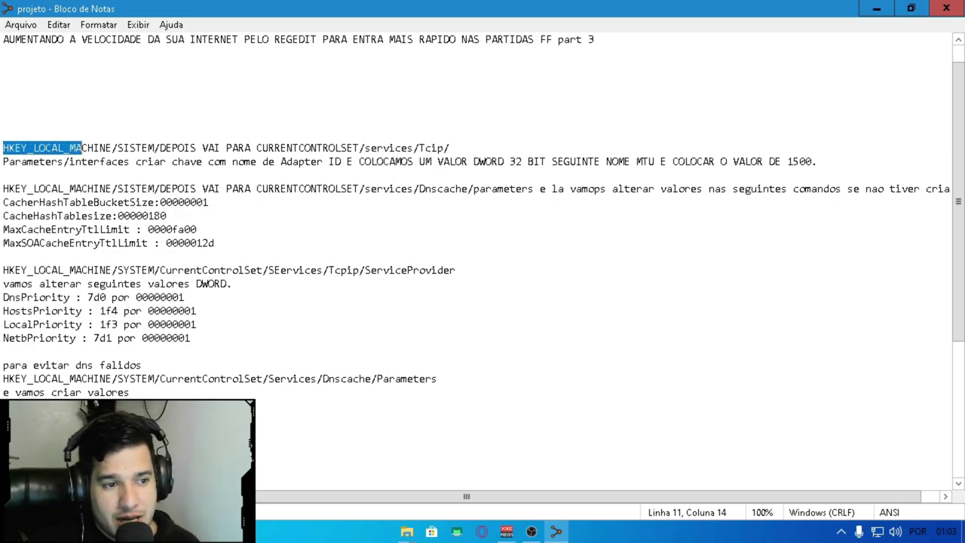
# Open the Registry Editor and collapse the SYSTEM and HKEY_LOCAL_MACHINE branches.
pyautogui.press('super+r')
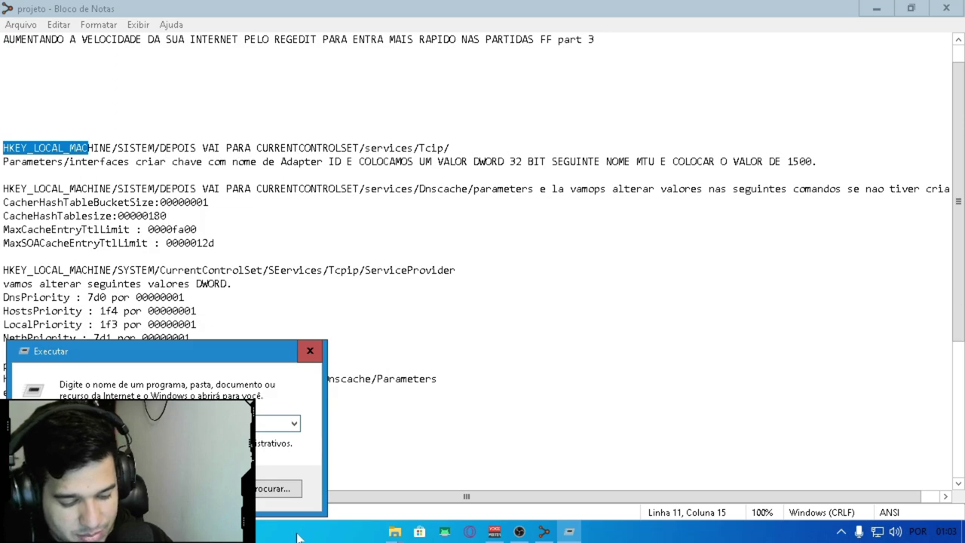
pyautogui.press('Return')
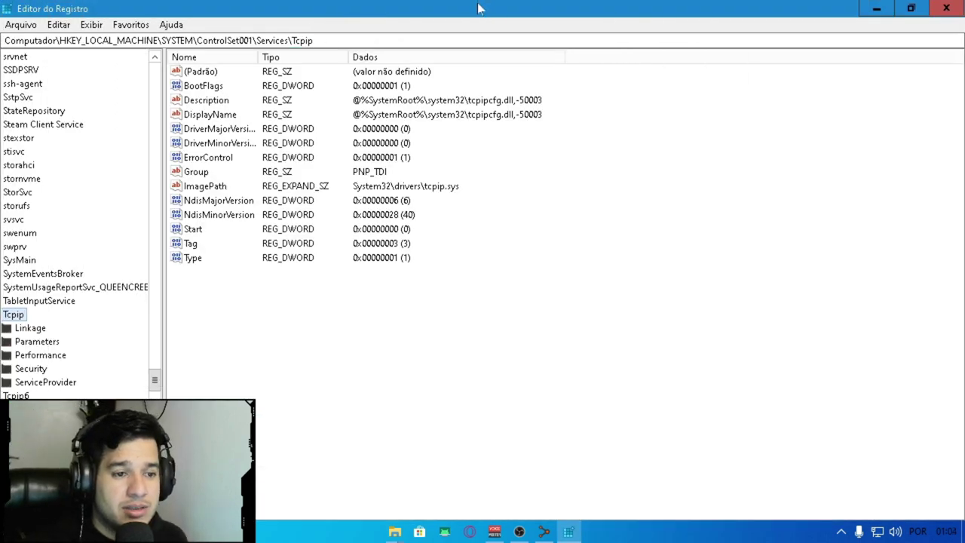
pyautogui.scroll(15, 10, 317)
pyautogui.scroll(20, 91, 337)
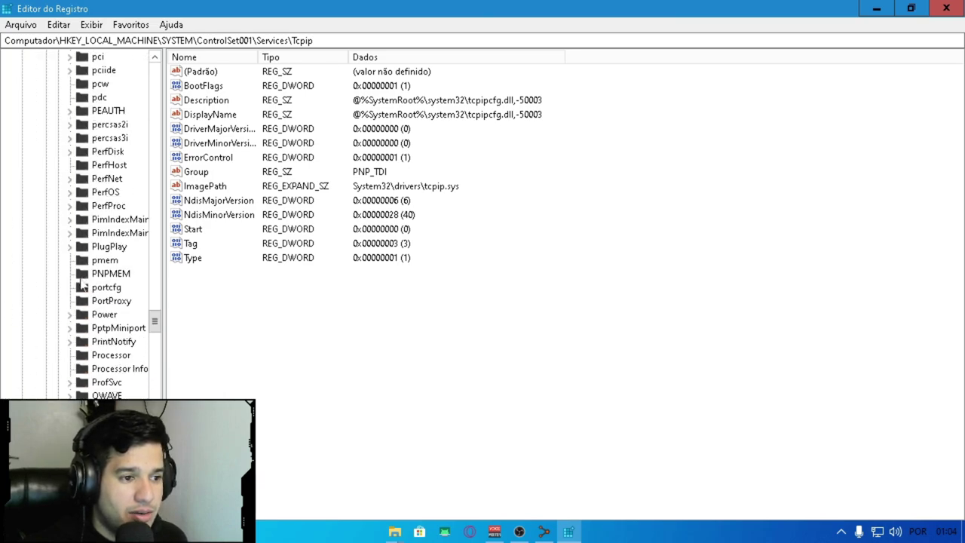
pyautogui.scroll(15, 89, 277)
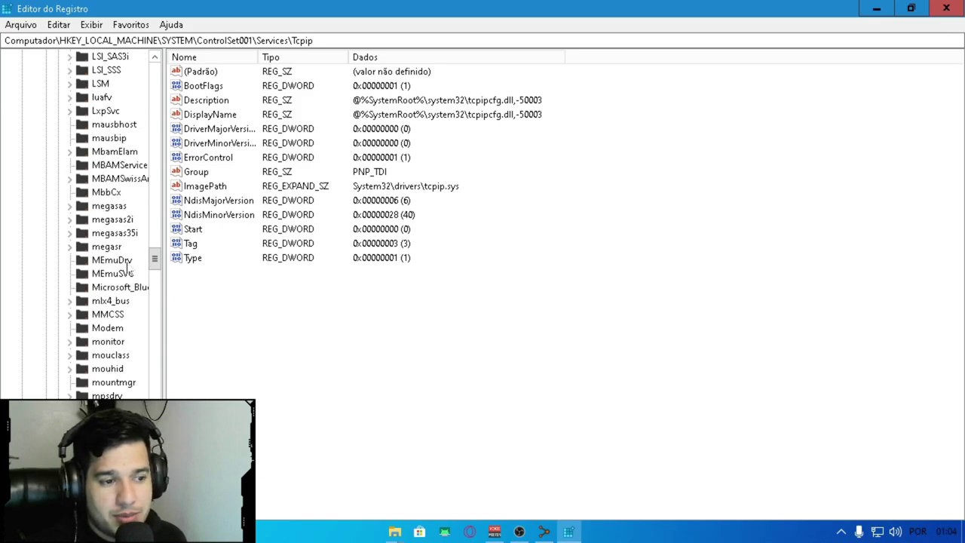
pyautogui.moveTo(155, 260); pyautogui.dragTo(167, 77)
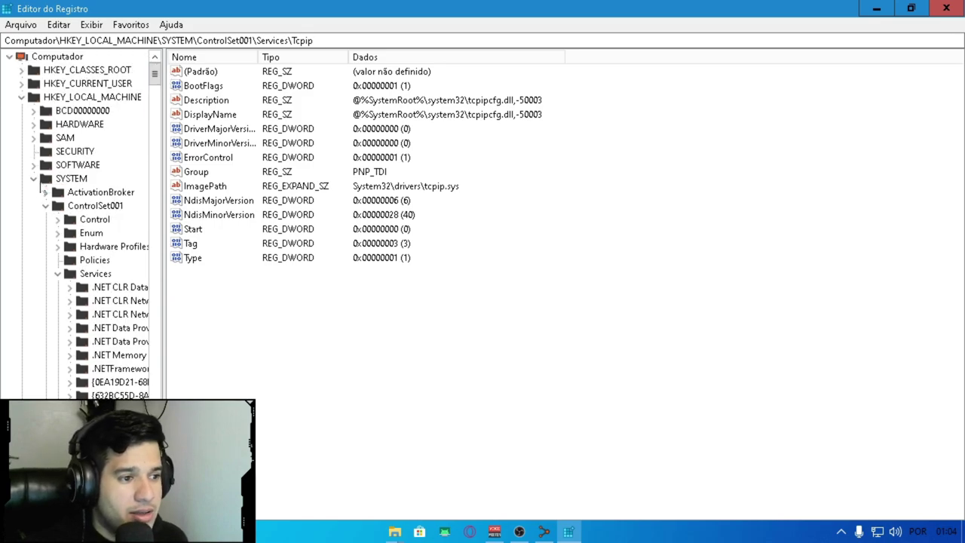
pyautogui.doubleClick(41, 181)
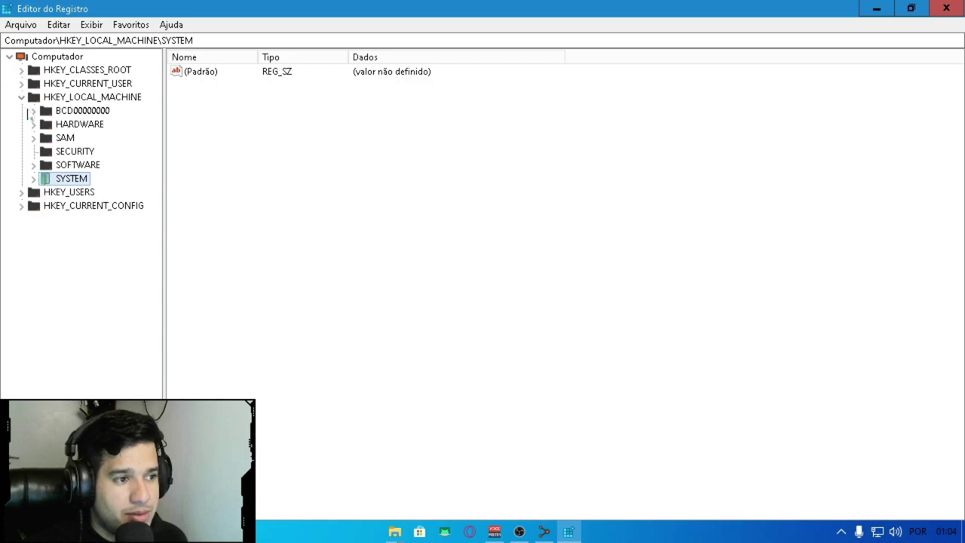
pyautogui.click(22, 97)
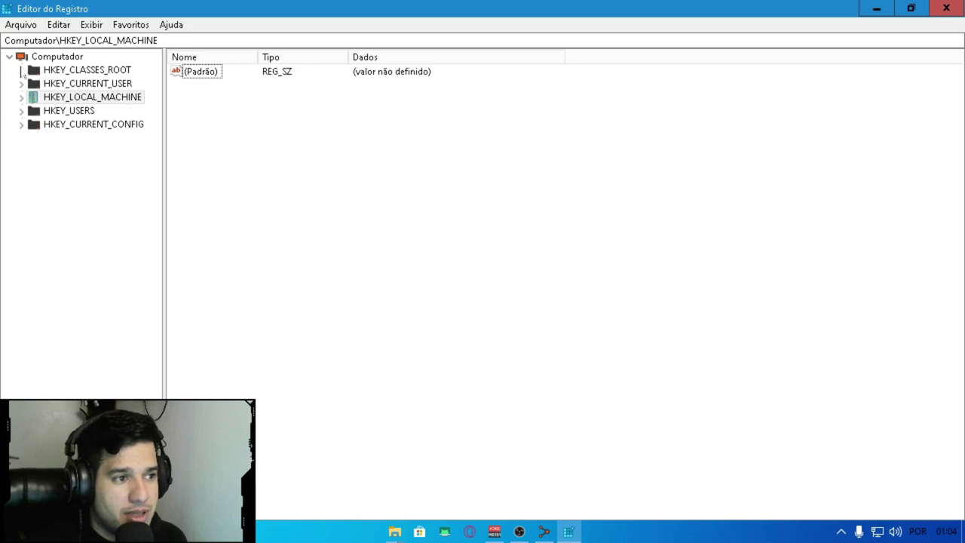
# Expand the HKEY_LOCAL_MACHINE key, checking the path to follow against the Notepad notes.
pyautogui.click(40, 72)
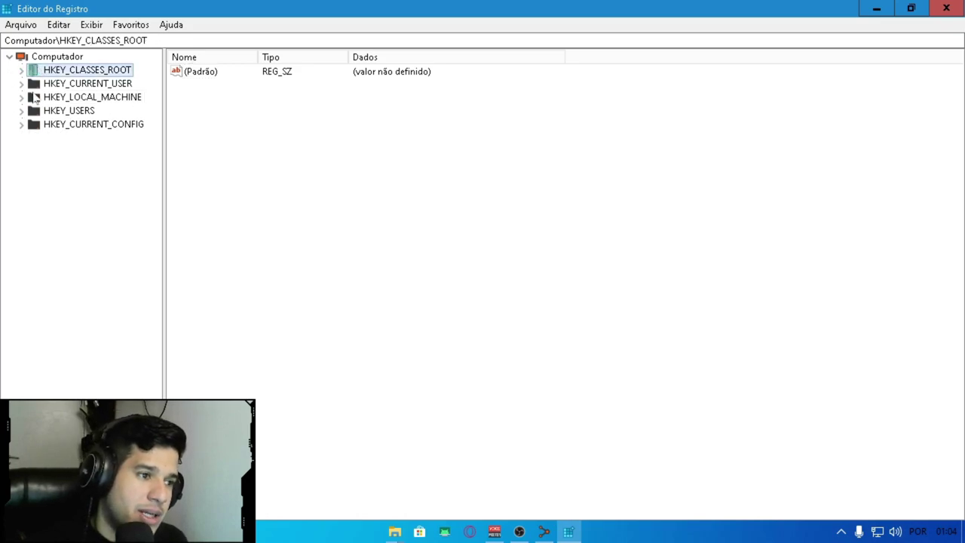
pyautogui.click(36, 98)
pyautogui.click(544, 532)
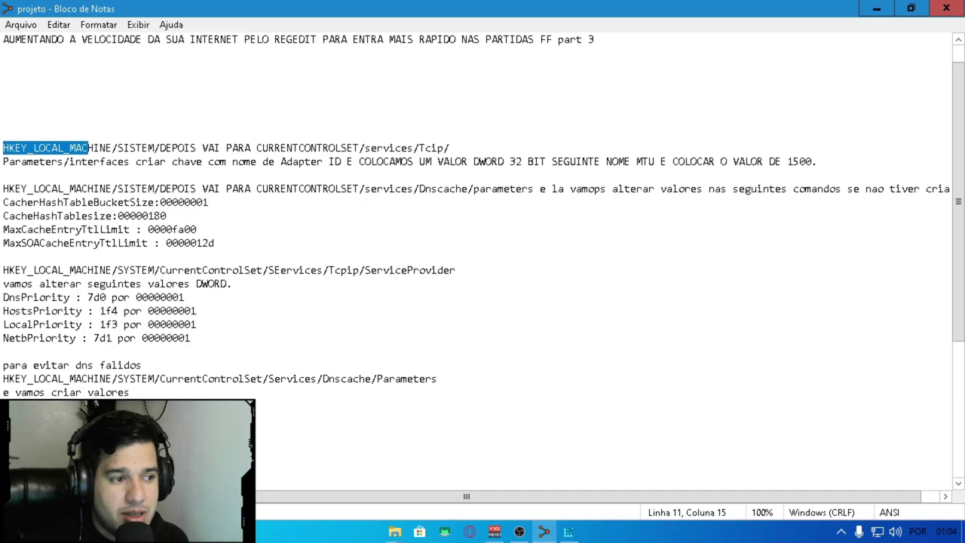
pyautogui.click(568, 532)
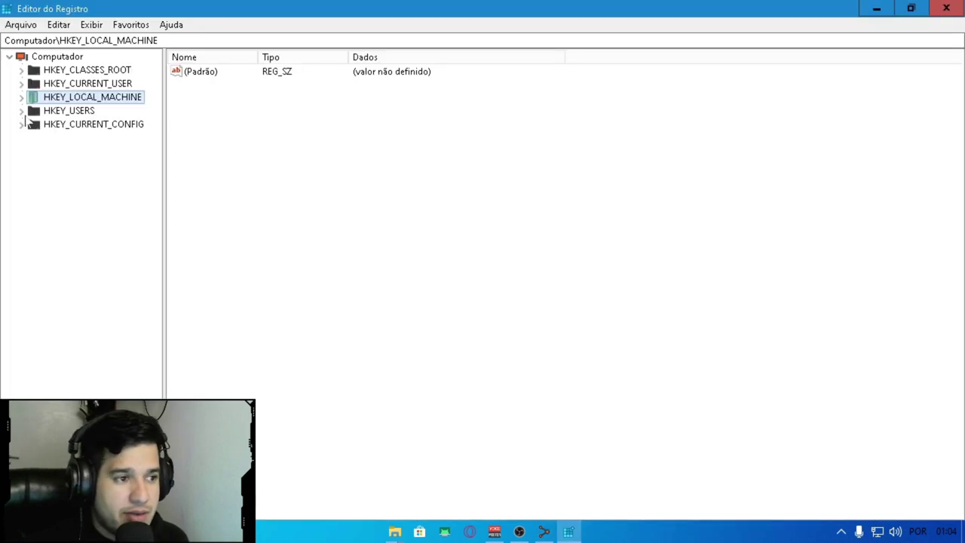
pyautogui.doubleClick(30, 100)
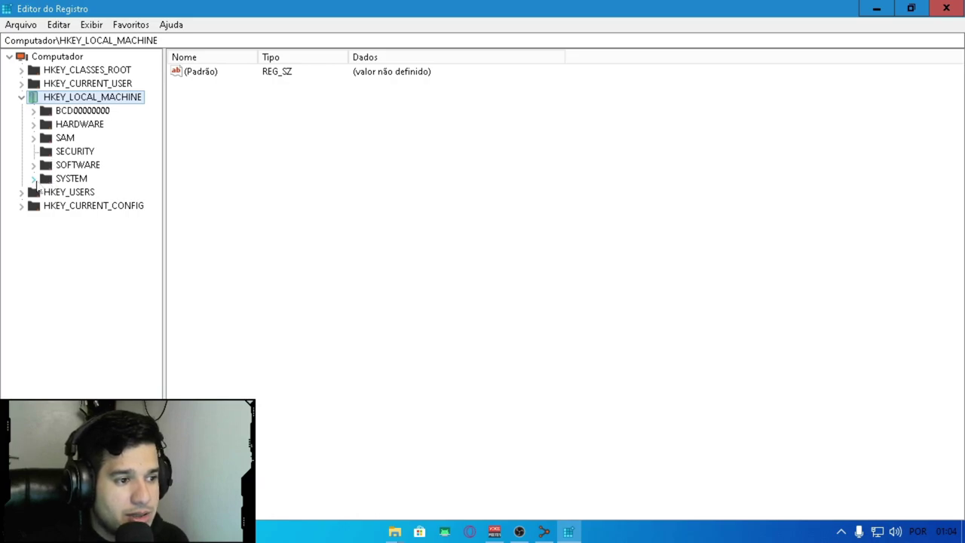
pyautogui.click(544, 533)
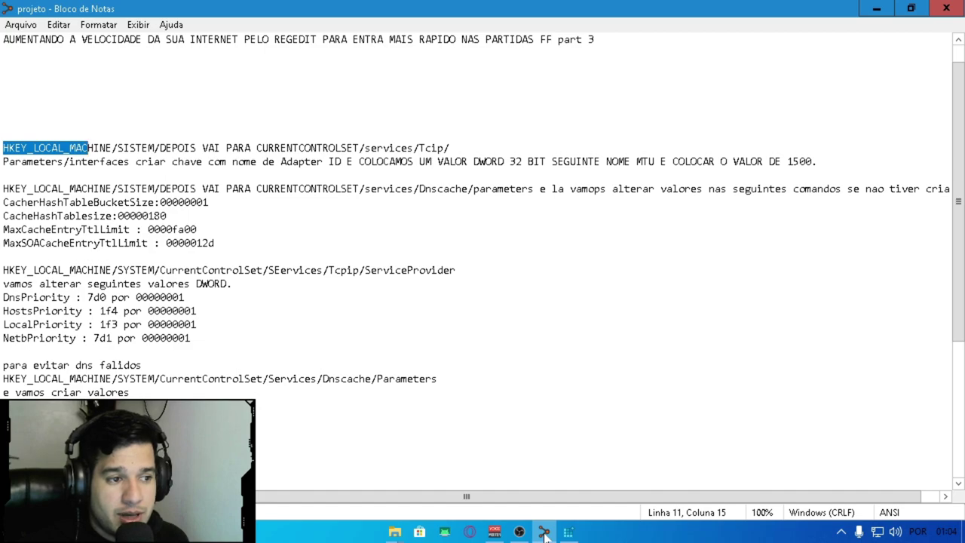
pyautogui.click(544, 532)
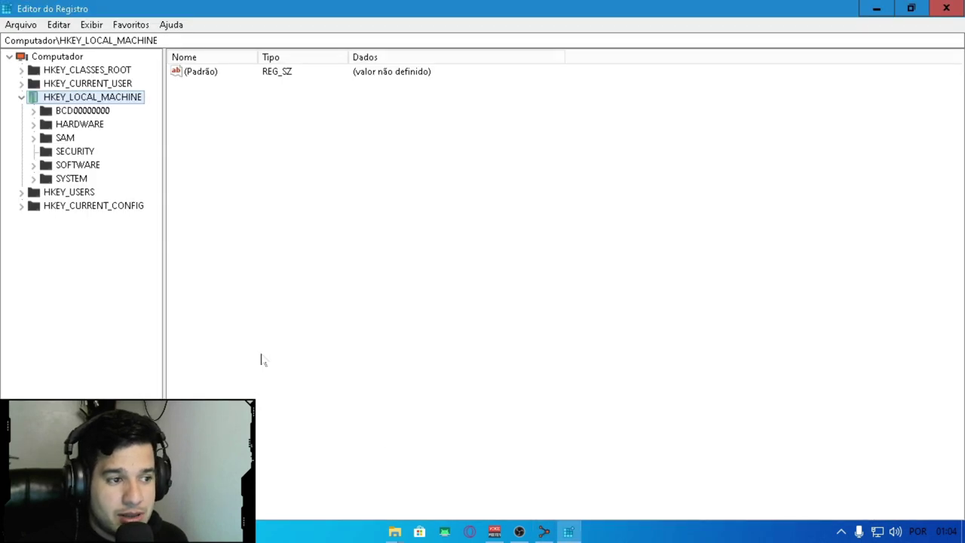
# Expand the SYSTEM key and collapse the Services and ControlSet001 branches inside it.
pyautogui.click(45, 180)
pyautogui.doubleClick(44, 181)
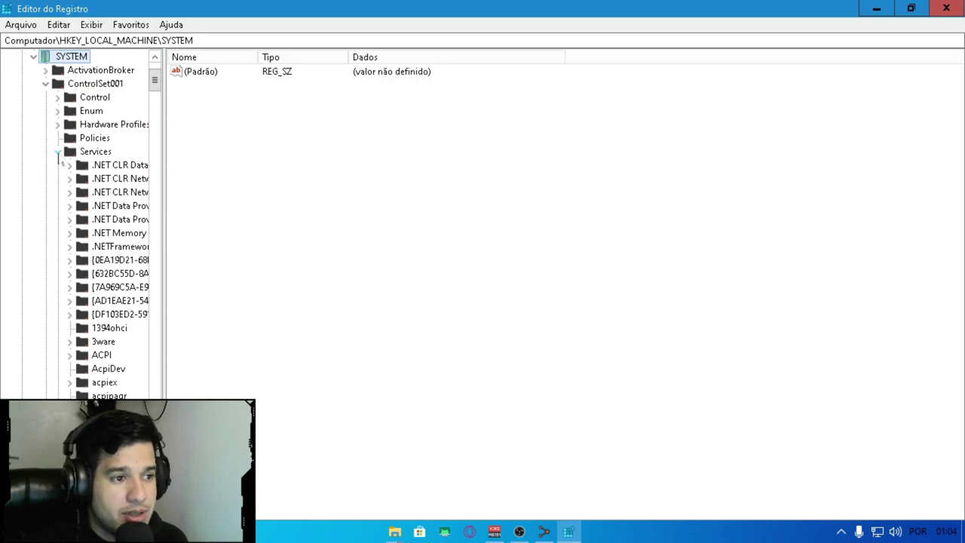
pyautogui.click(59, 152)
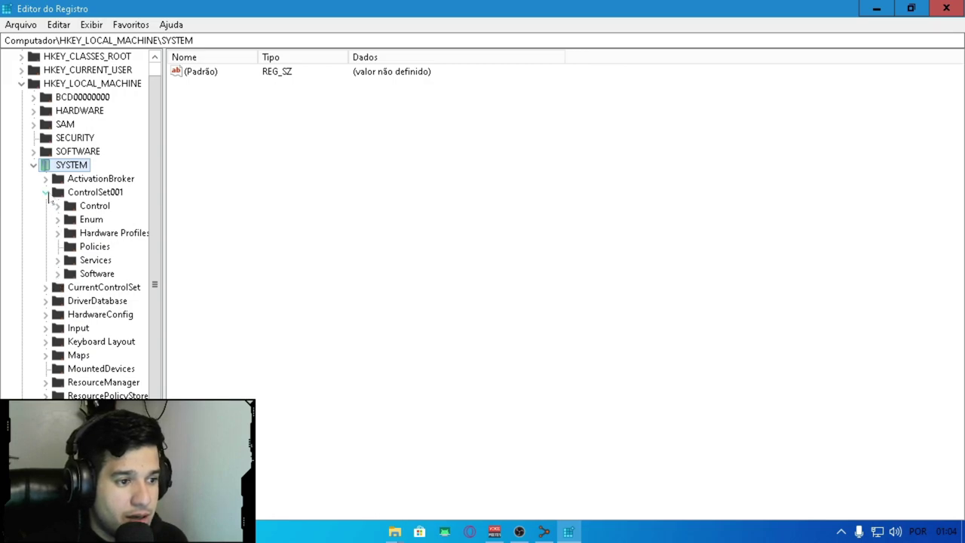
pyautogui.click(47, 194)
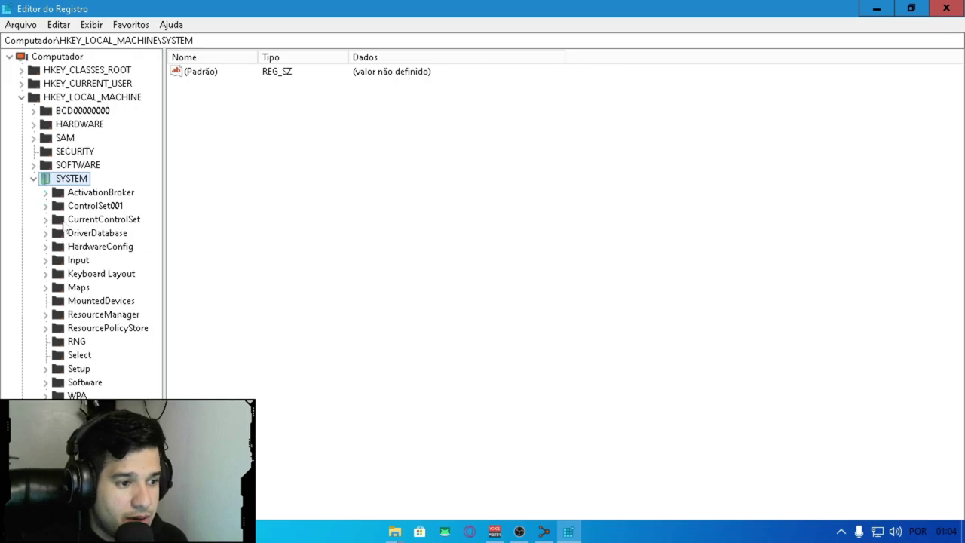
# Expand the CurrentControlSet key under SYSTEM and its Services subkey.
pyautogui.click(68, 220)
pyautogui.click(46, 219)
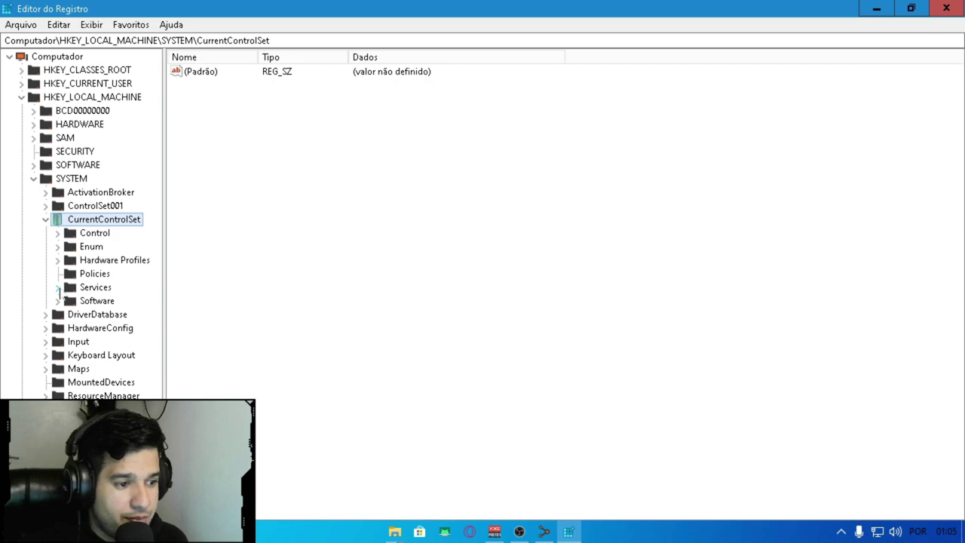
pyautogui.click(58, 287)
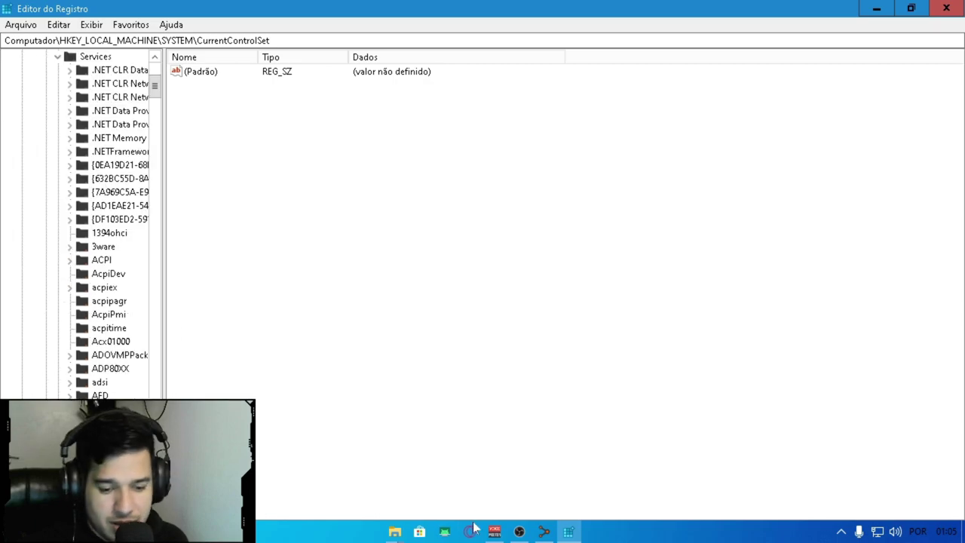
# Check the service name in the notes and select the Tcpip key under CurrentControlSet\Services.
pyautogui.click(544, 533)
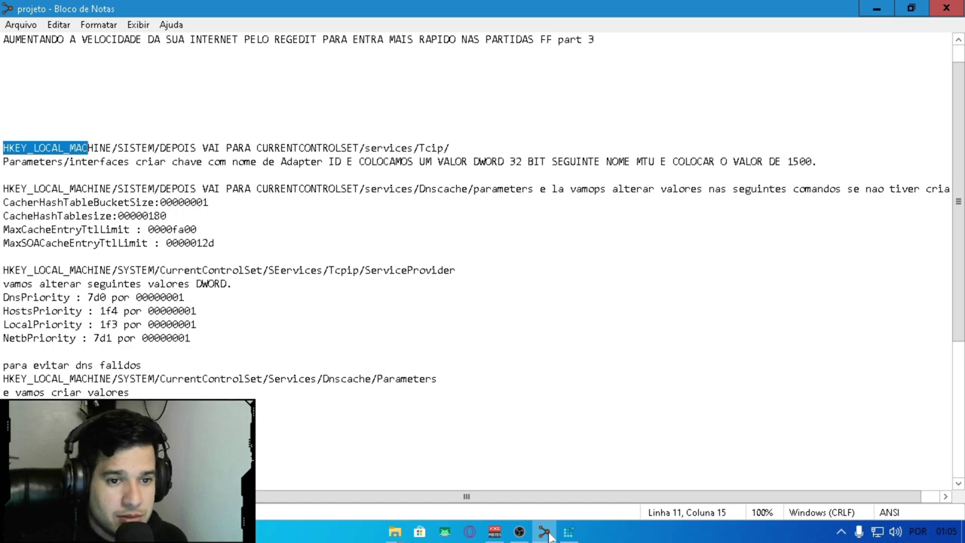
pyautogui.click(546, 532)
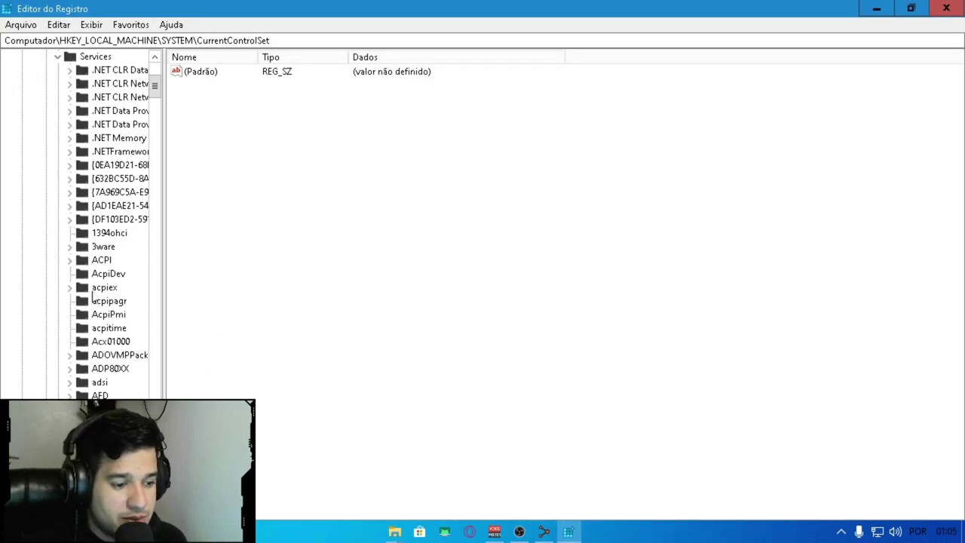
pyautogui.scroll(-4, 103, 357)
pyautogui.scroll(-10, 102, 356)
pyautogui.moveTo(156, 147); pyautogui.dragTo(174, 452)
pyautogui.scroll(10, 113, 226)
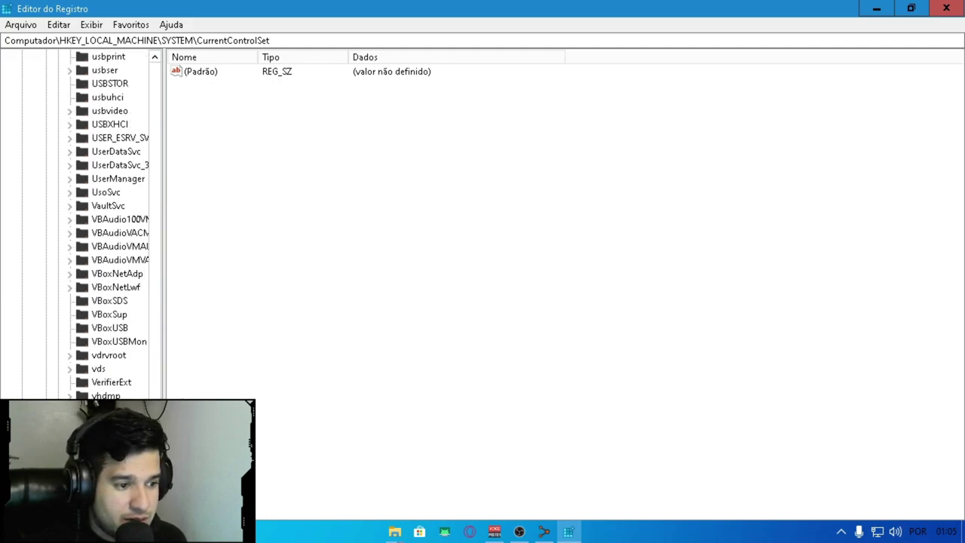
pyautogui.scroll(13, 113, 227)
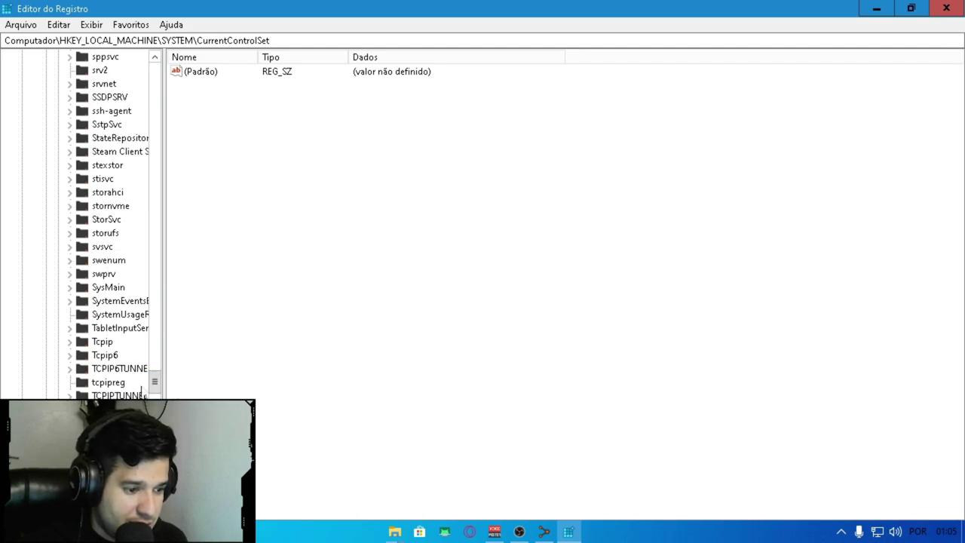
pyautogui.click(83, 343)
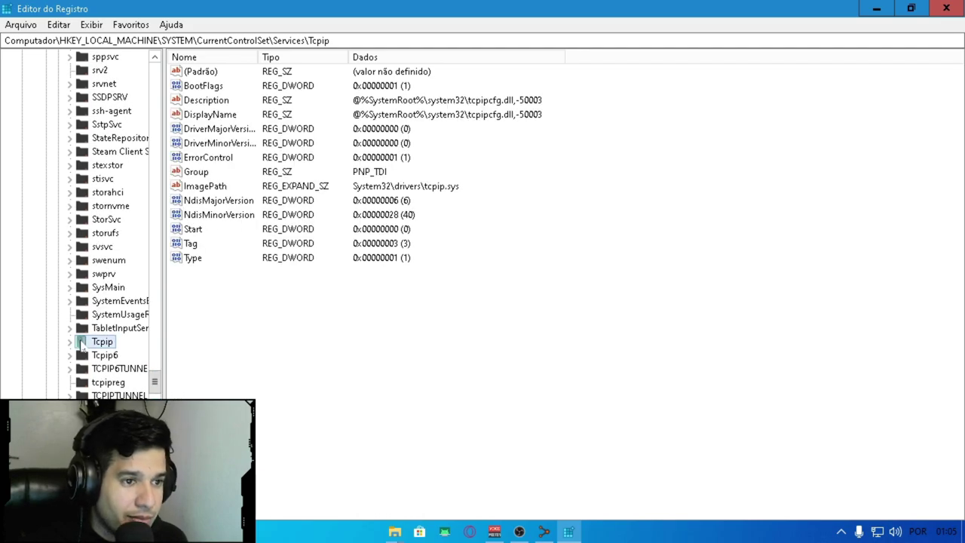
# Expand the Tcpip key, select its Parameters subkey, and check the notes for the path to follow.
pyautogui.click(71, 343)
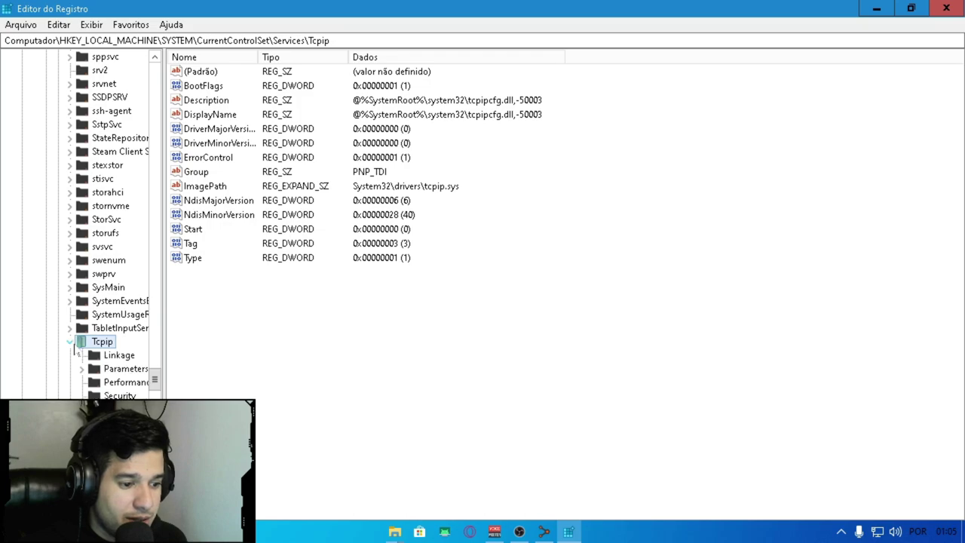
pyautogui.click(113, 369)
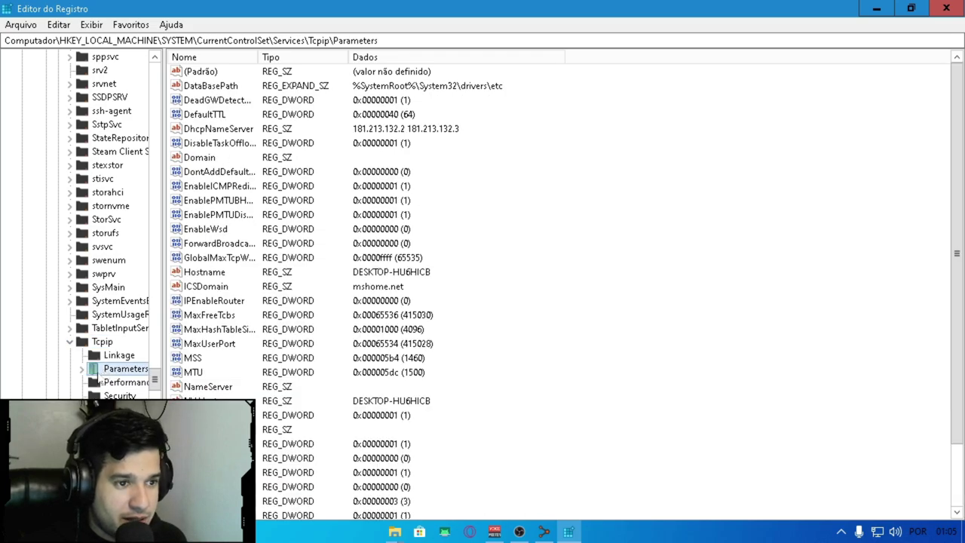
pyautogui.scroll(-2, 398, 382)
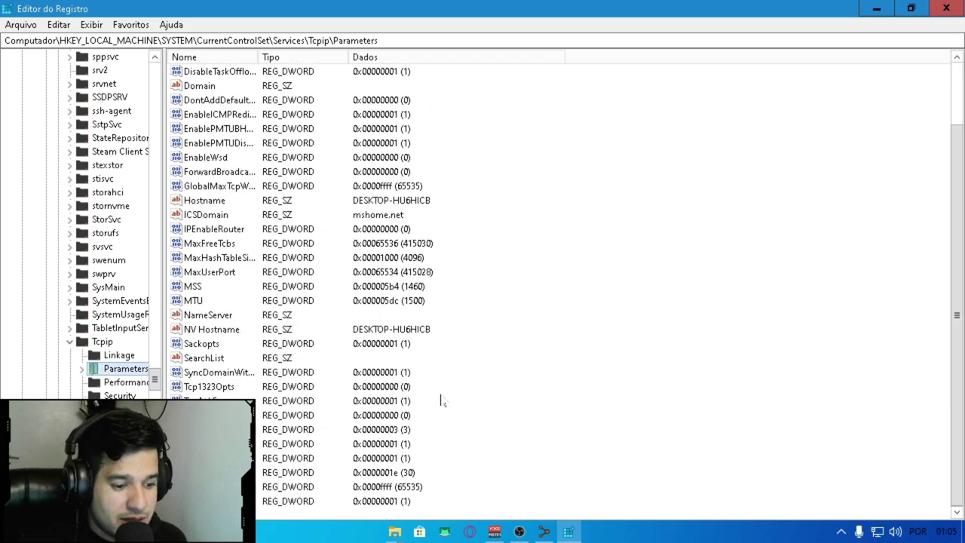
pyautogui.click(543, 532)
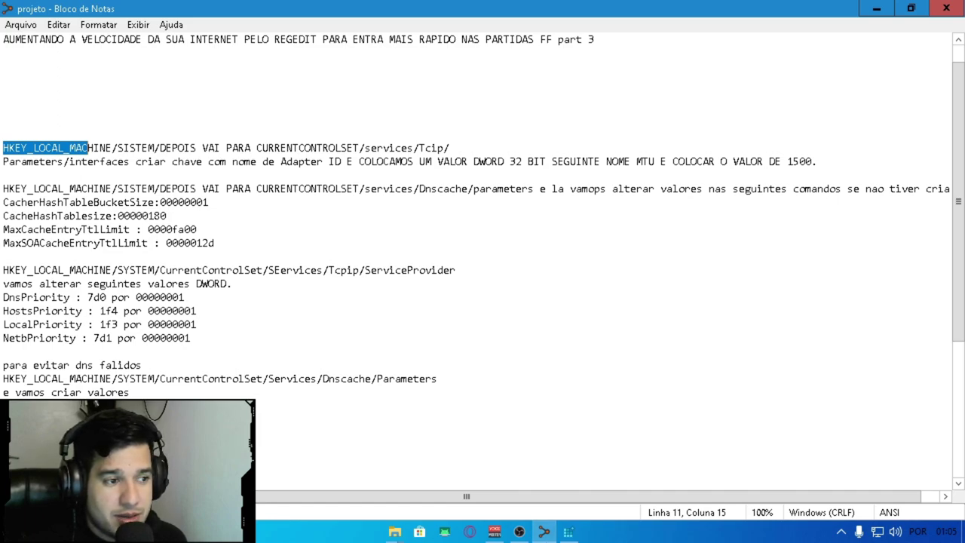
pyautogui.click(545, 532)
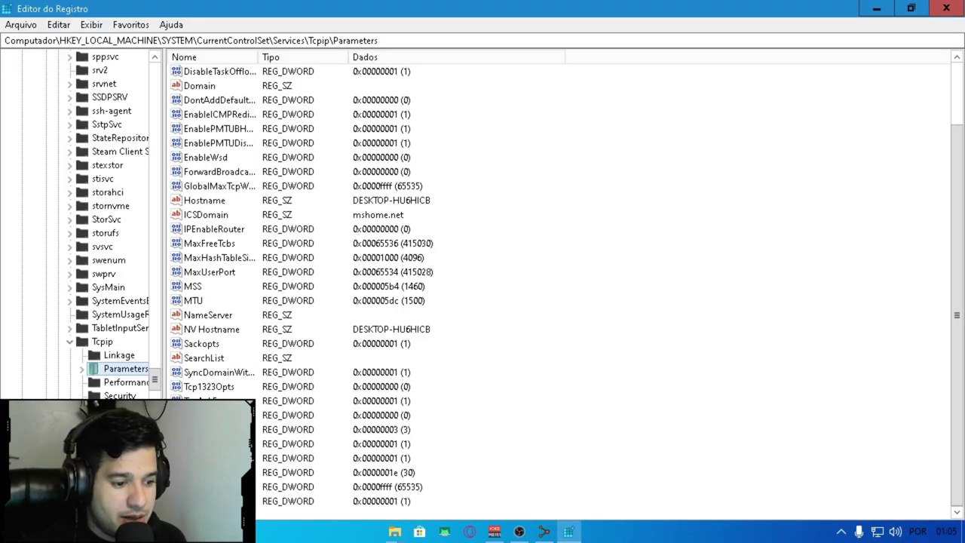
# Expand Parameters under Tcpip and look through the entries in Adapters and its subkeys, ending on DNSRegisteredAdapters.
pyautogui.click(83, 369)
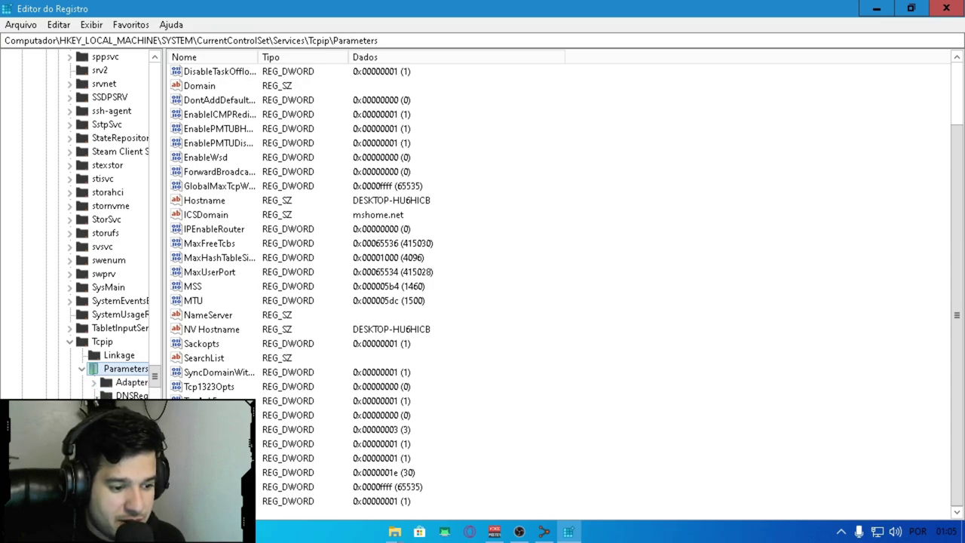
pyautogui.click(130, 382)
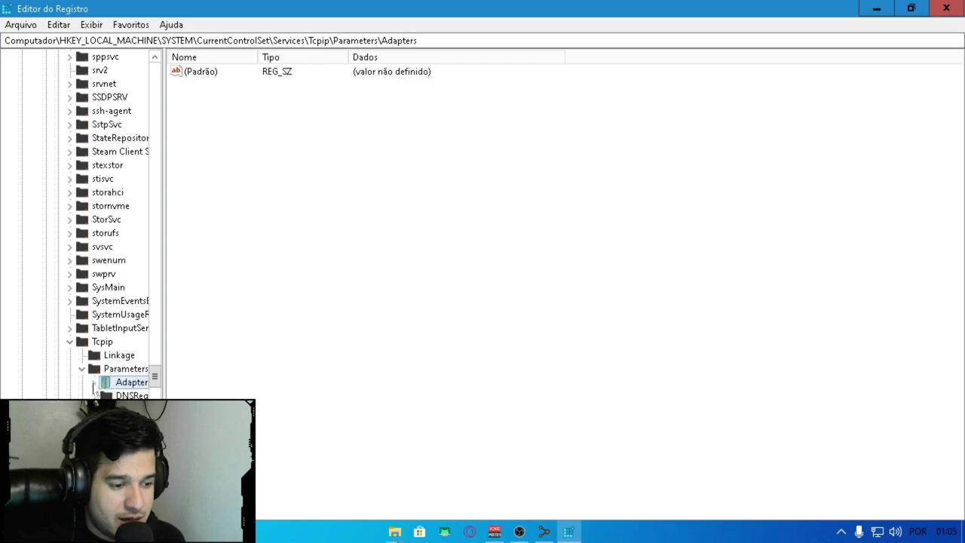
pyautogui.click(137, 395)
pyautogui.click(137, 409)
pyautogui.click(138, 423)
pyautogui.click(138, 436)
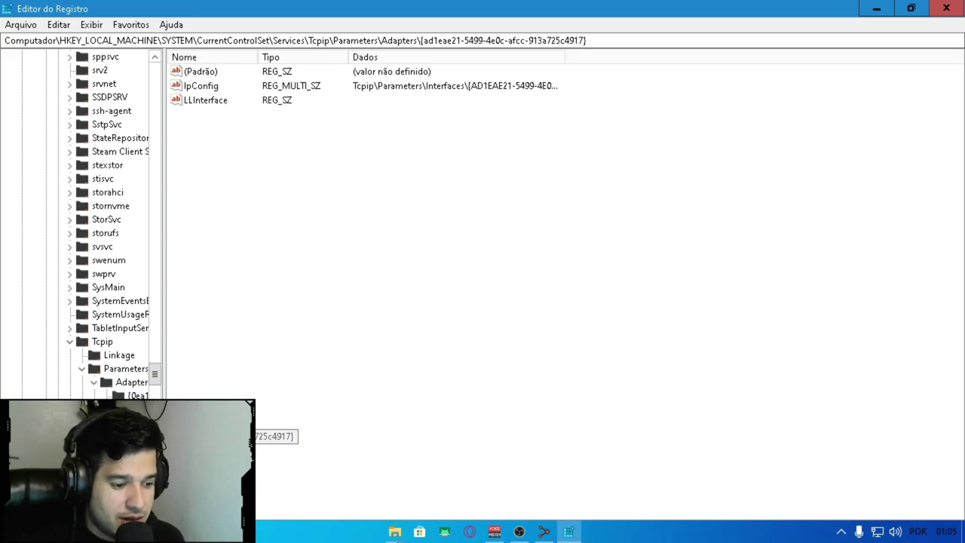
pyautogui.click(137, 450)
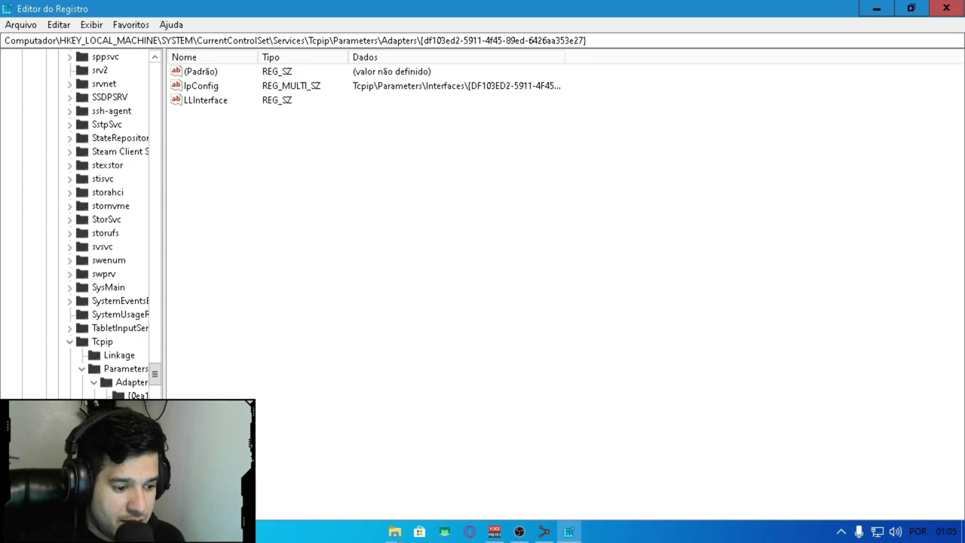
pyautogui.click(137, 463)
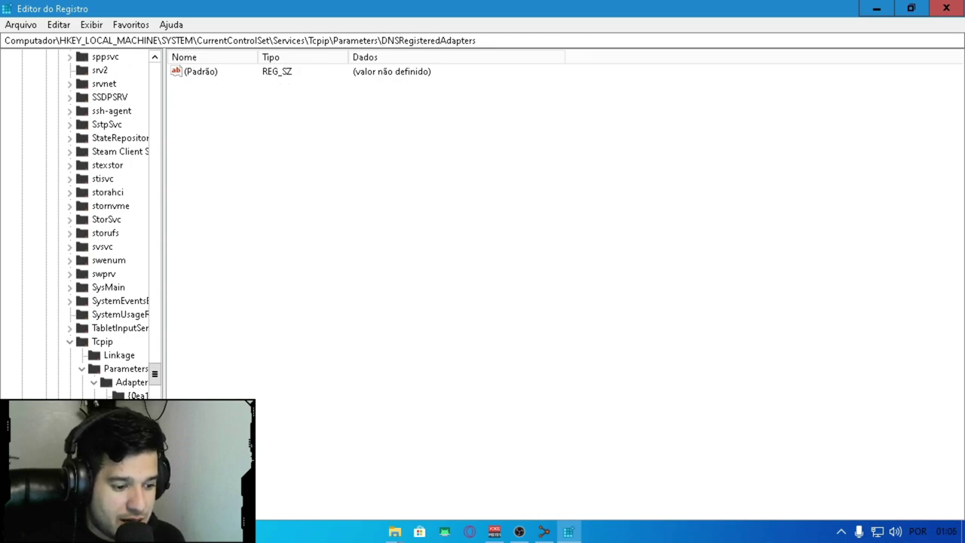
# Recheck the path in the notes and select the Interfaces key under Tcpip\Parameters.
pyautogui.click(544, 532)
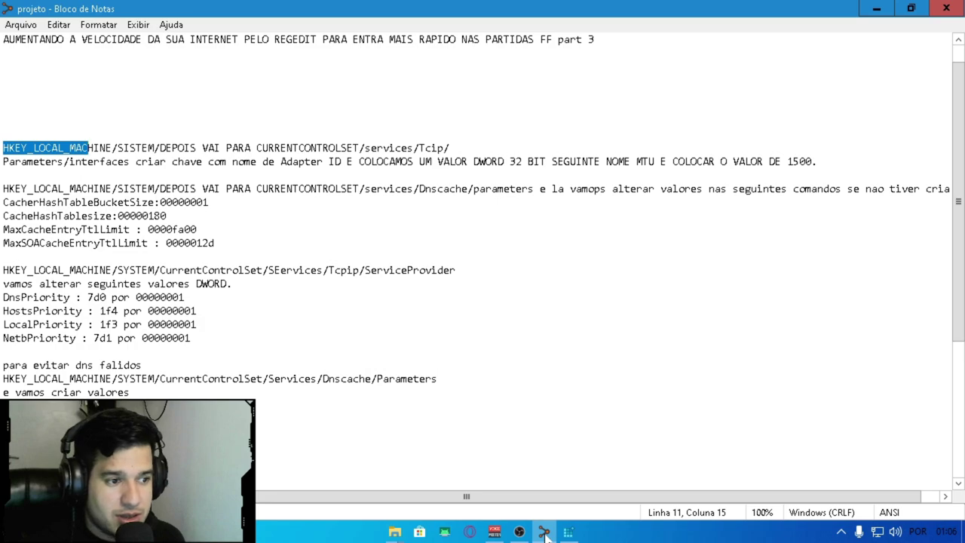
pyautogui.click(544, 532)
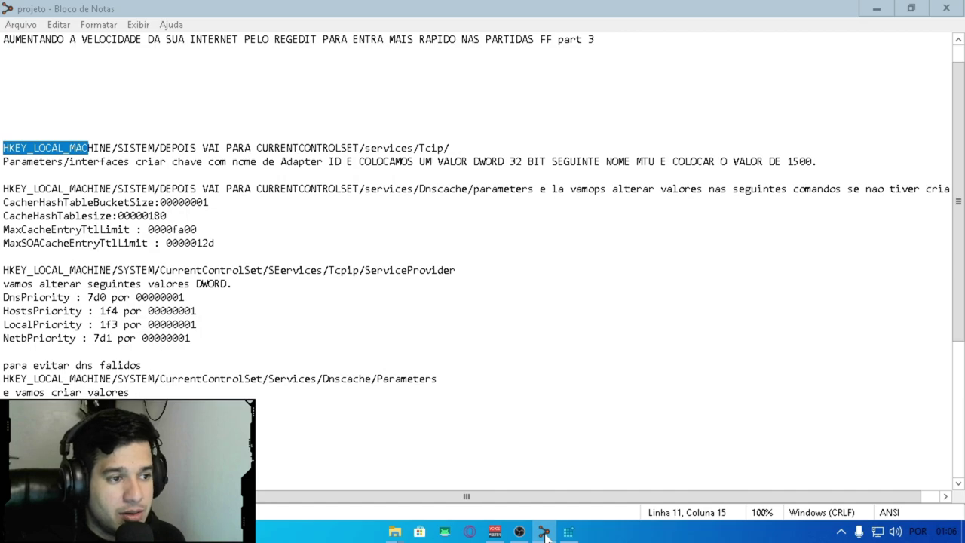
pyautogui.click(544, 533)
pyautogui.press('Down')
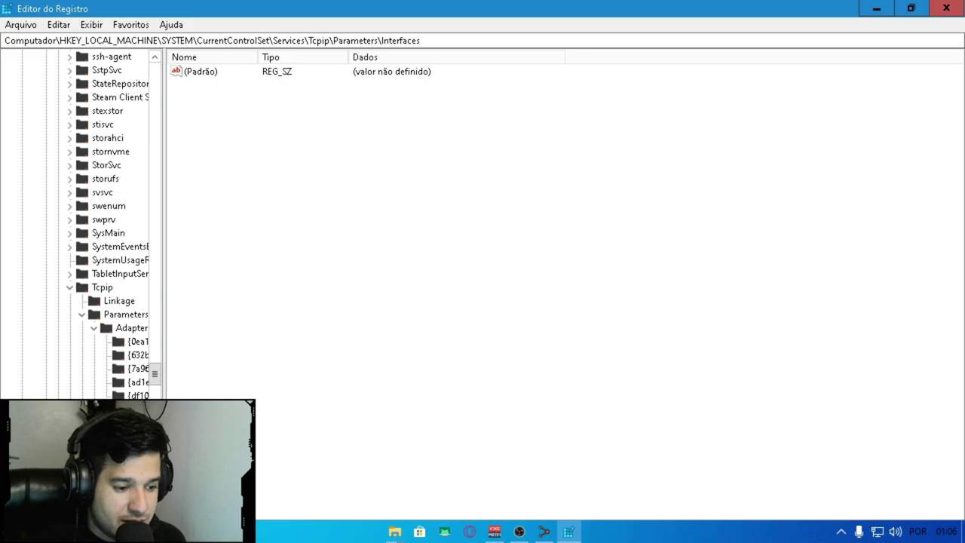
# Examine the df103ed2 and ad1eae21 interface subkeys, and view the latter's T1 value in decimal without changing it.
pyautogui.click(139, 490)
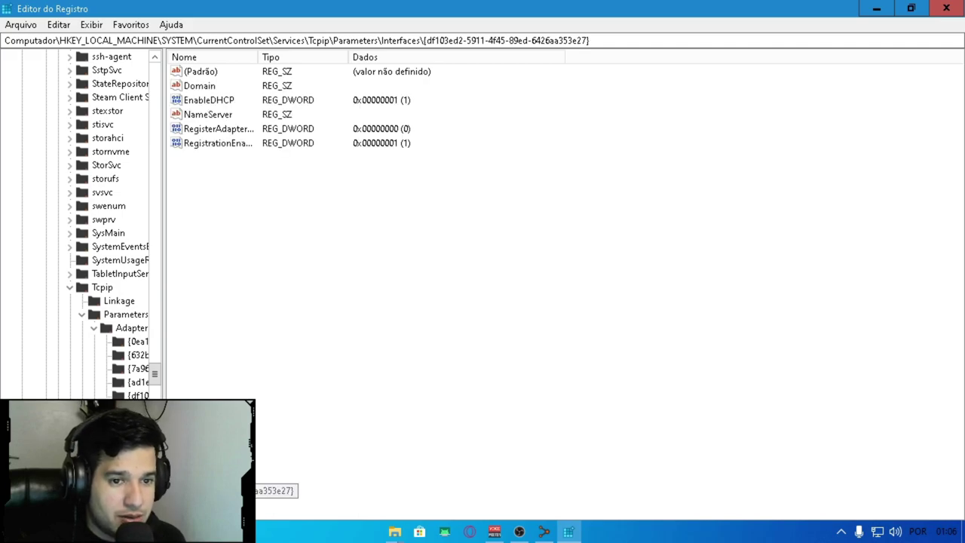
pyautogui.click(140, 477)
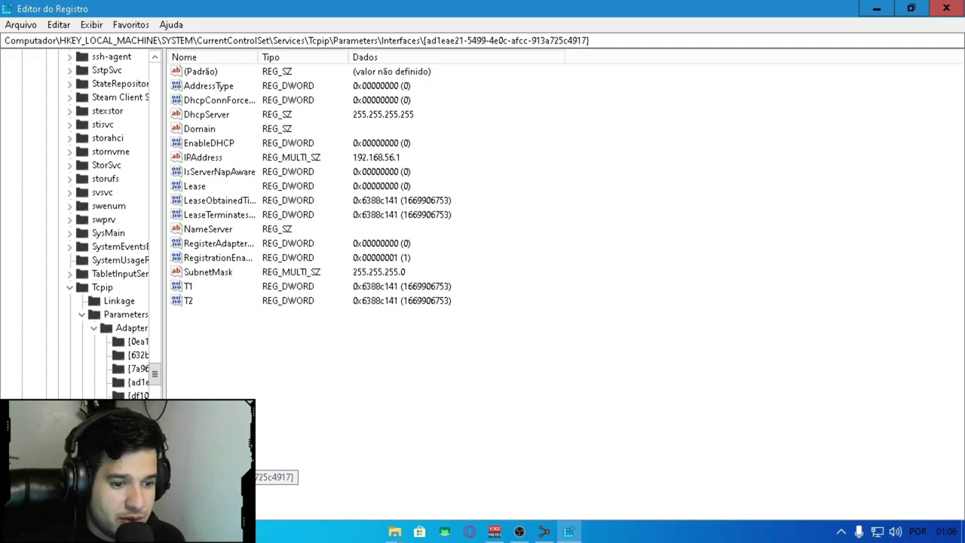
pyautogui.doubleClick(188, 287)
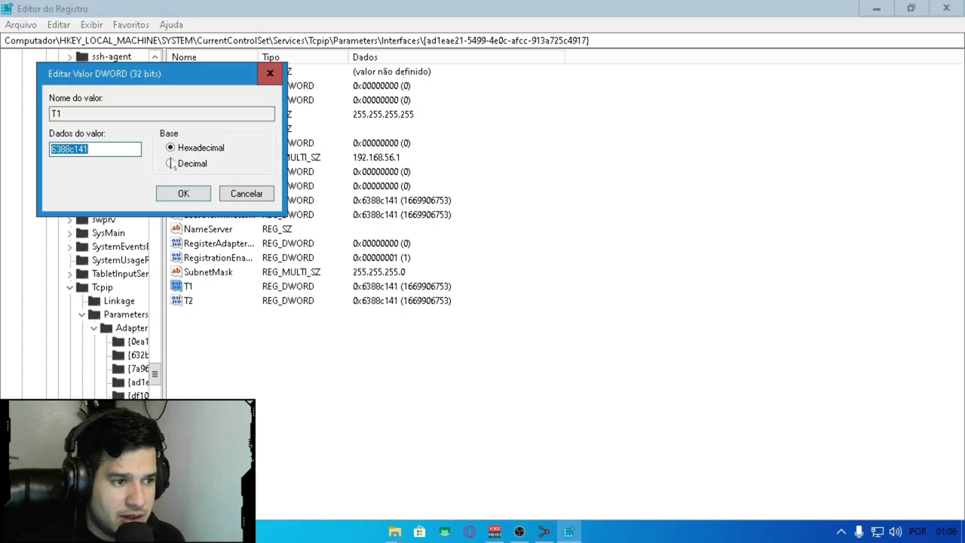
pyautogui.click(171, 163)
pyautogui.click(241, 194)
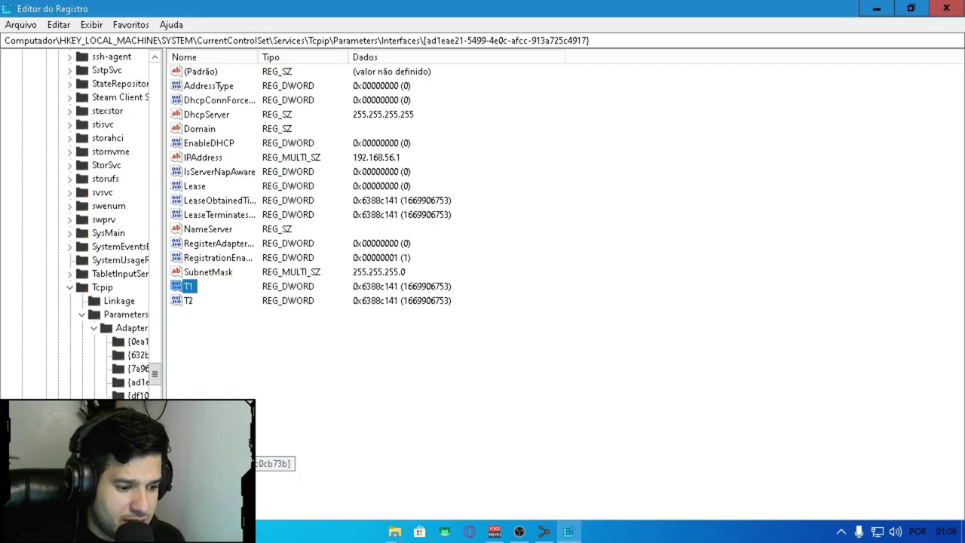
# Examine the remaining Interfaces subkeys and view the T2 value of the 632bc55d interface in decimal without changing it.
pyautogui.click(139, 463)
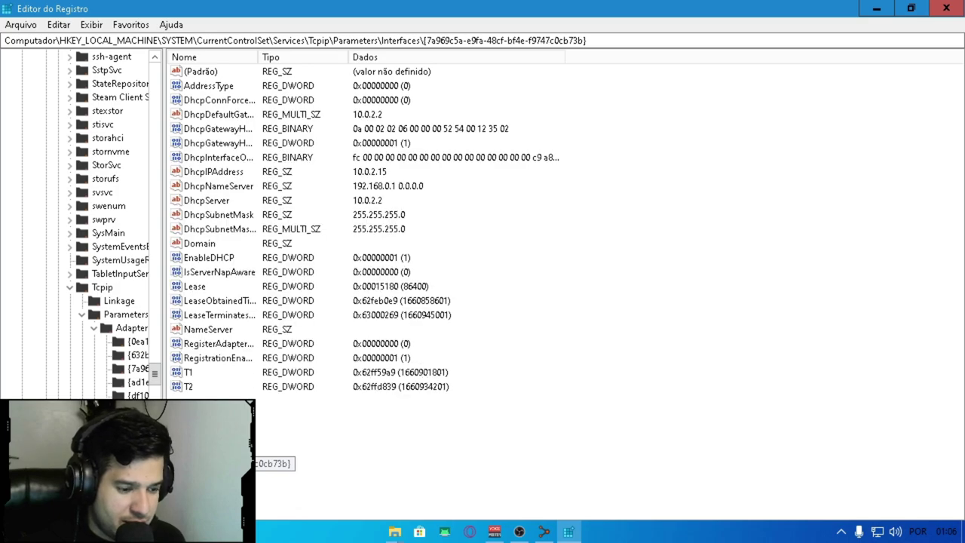
pyautogui.click(140, 449)
pyautogui.click(140, 436)
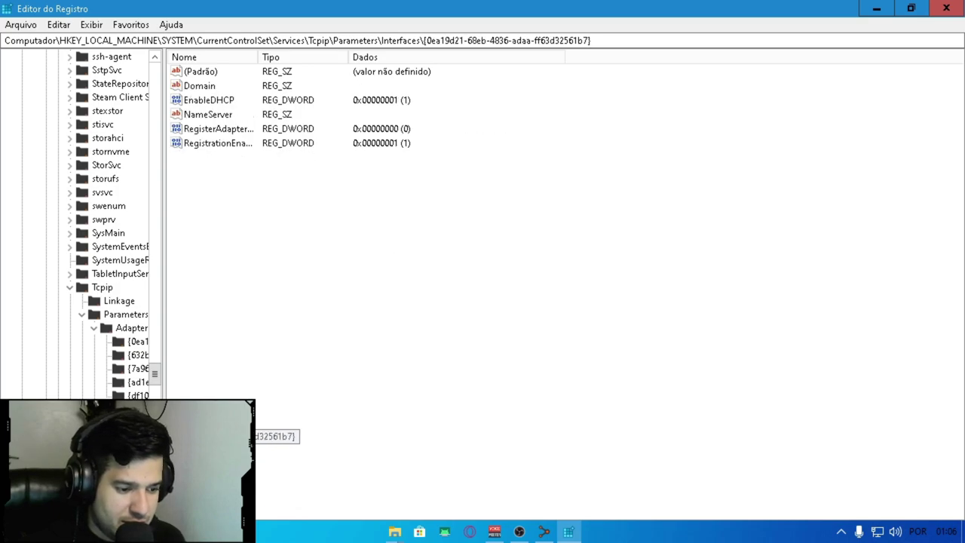
pyautogui.click(139, 450)
pyautogui.doubleClick(189, 386)
pyautogui.click(171, 164)
pyautogui.click(246, 194)
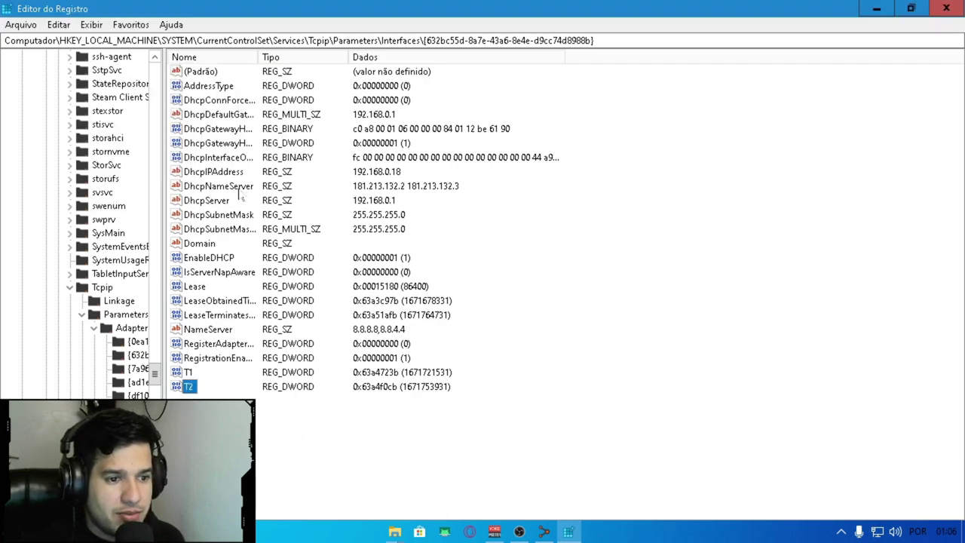
# Close the Registry Editor and import the TCPIP OTIMIZADO registry file from the INTERNET TURBO folder on the desktop.
pyautogui.click(946, 8)
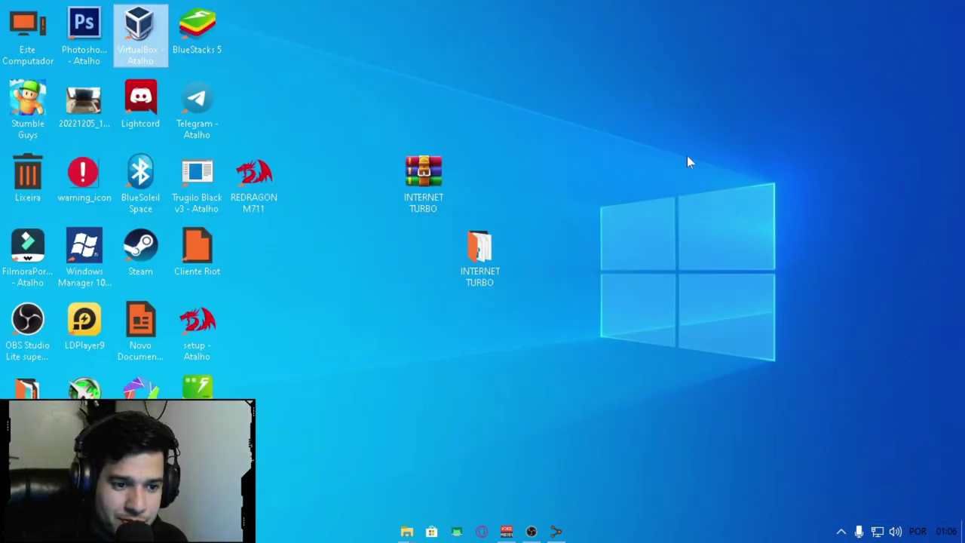
pyautogui.doubleClick(480, 253)
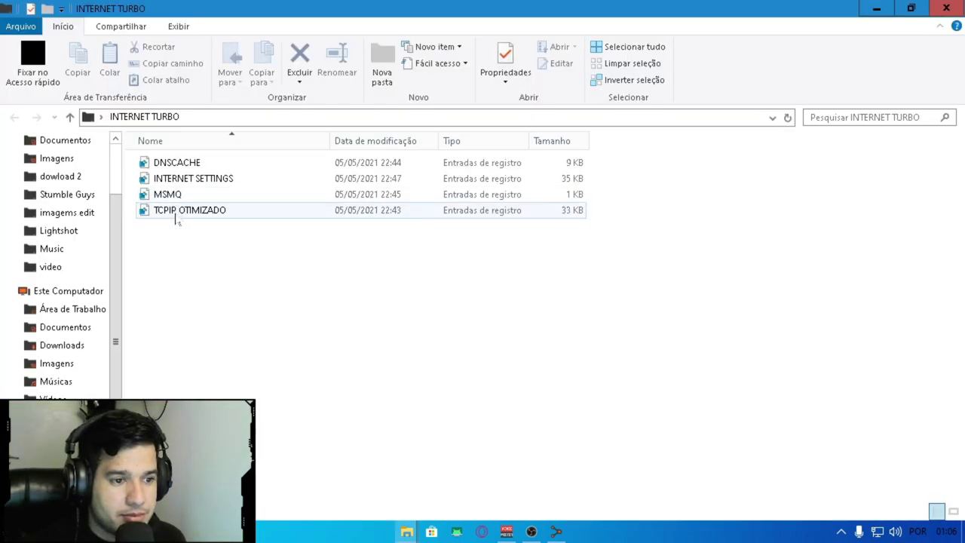
pyautogui.doubleClick(175, 213)
pyautogui.click(595, 294)
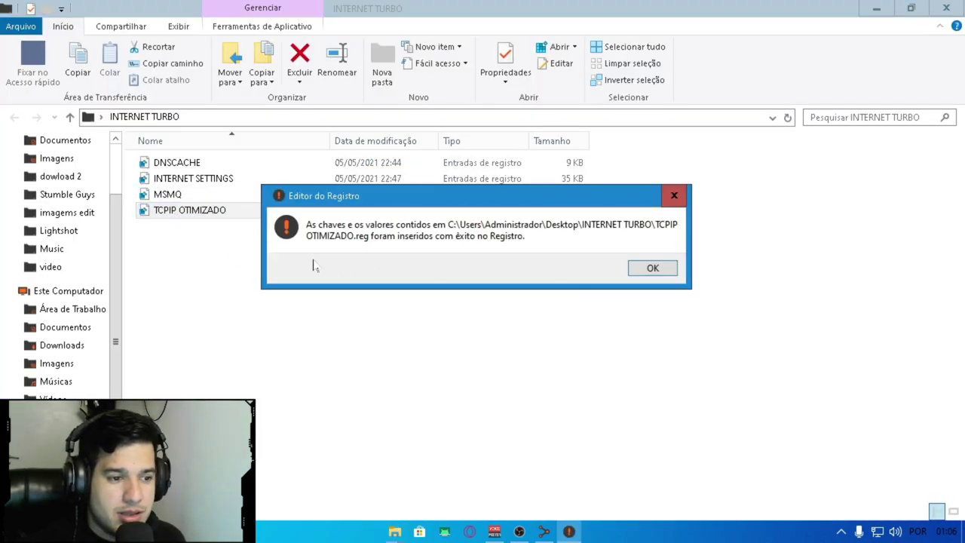
pyautogui.click(646, 272)
# Import the MSMQ and INTERNET SETTINGS registry files into the registry.
pyautogui.doubleClick(194, 196)
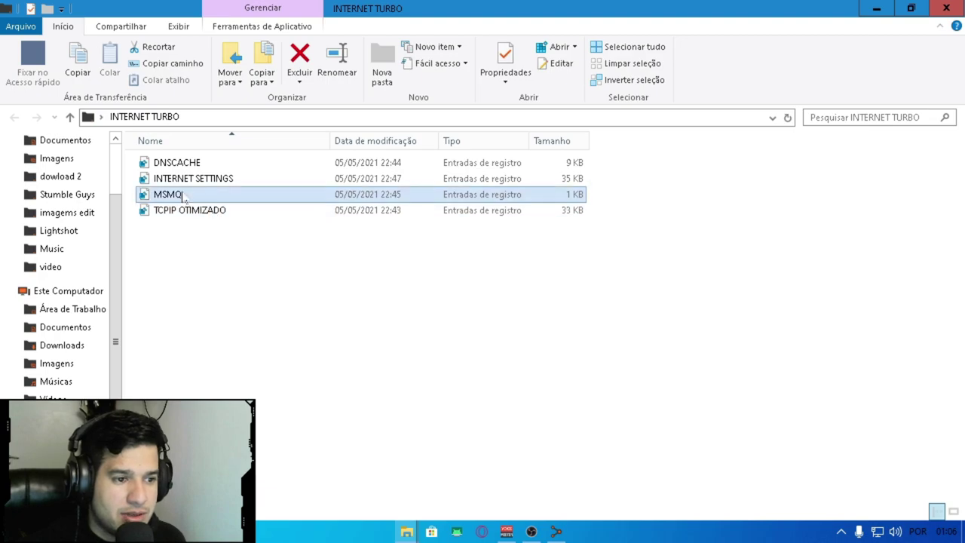
pyautogui.click(607, 294)
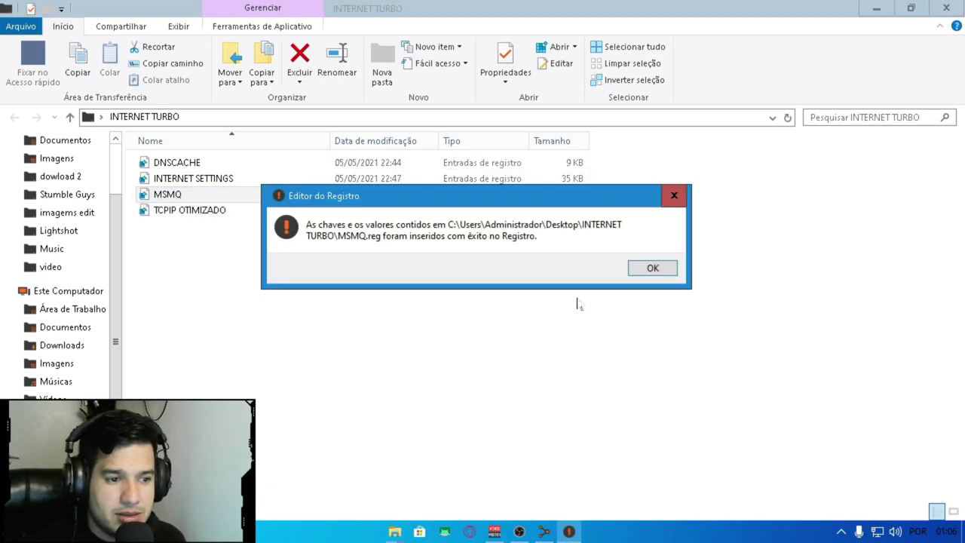
pyautogui.click(653, 268)
pyautogui.click(202, 181)
pyautogui.doubleClick(202, 182)
pyautogui.click(592, 293)
pyautogui.click(640, 270)
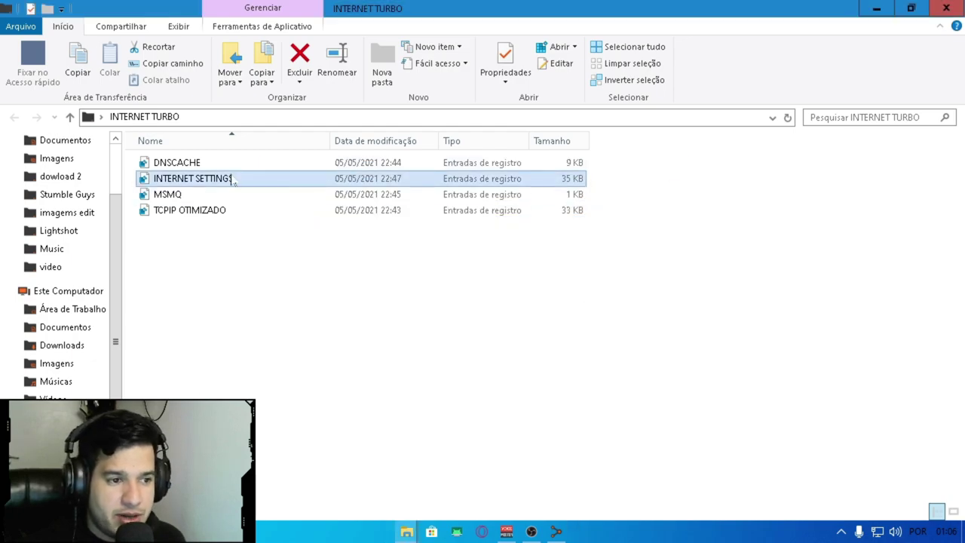
# Import the DNSCACHE registry file into the registry.
pyautogui.doubleClick(199, 163)
pyautogui.click(605, 293)
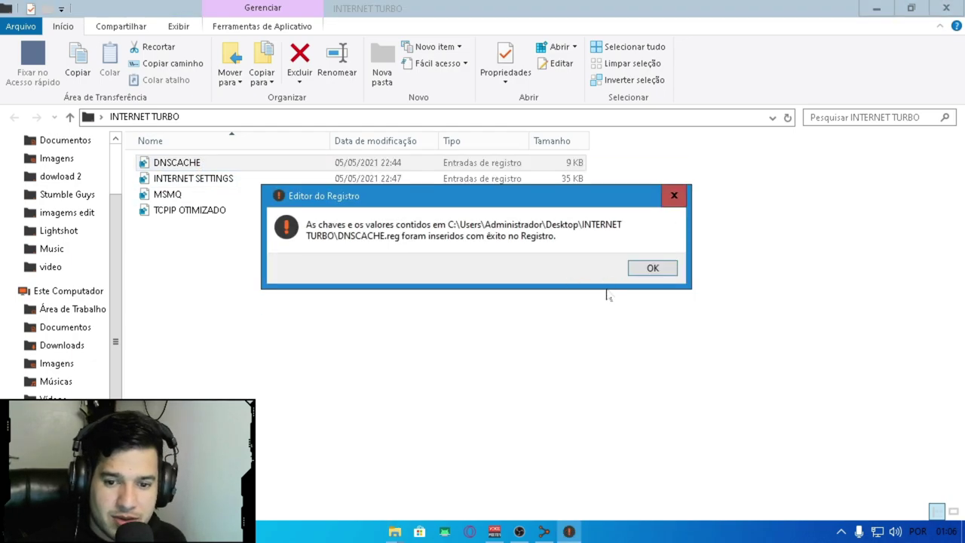
pyautogui.click(647, 274)
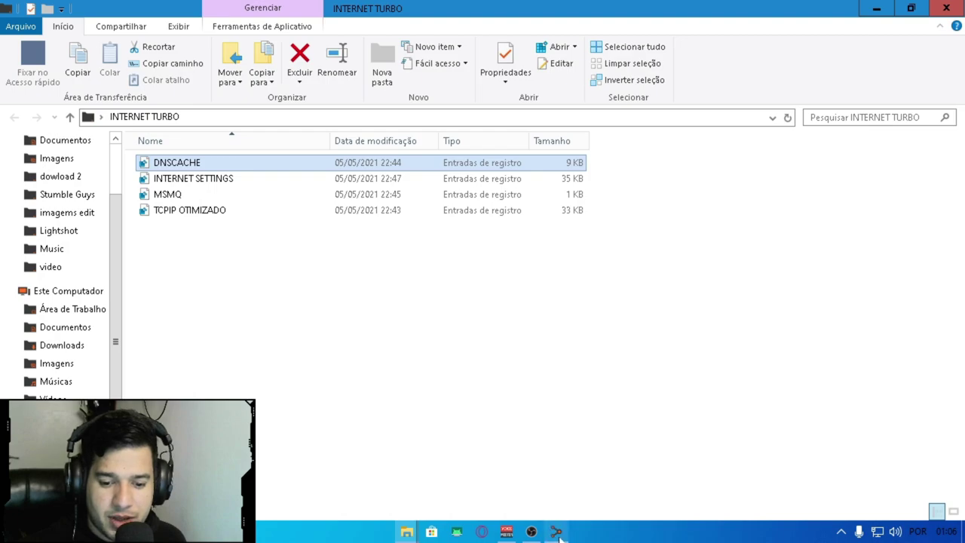
# Bring the projeto notes back up for a last look and close them.
pyautogui.rightClick(556, 532)
pyautogui.click(615, 476)
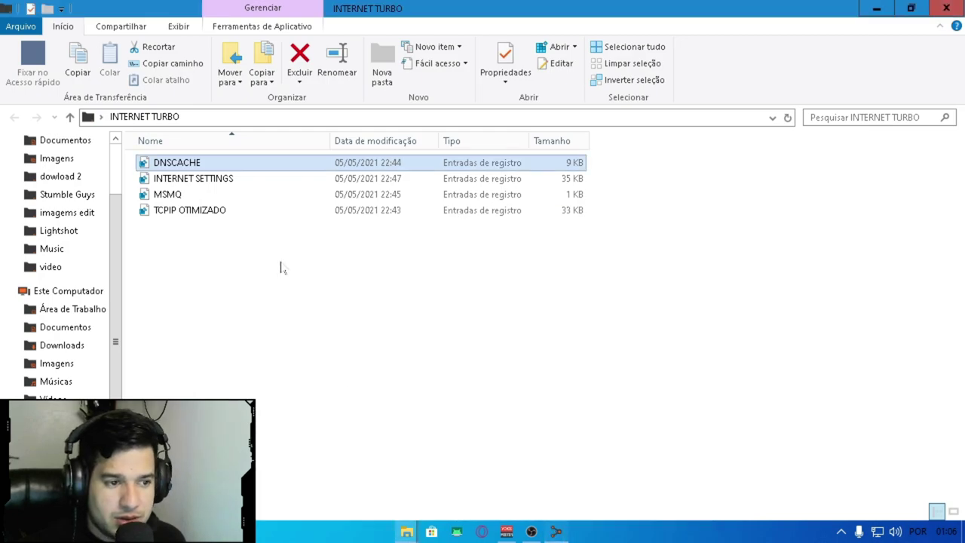
pyautogui.click(556, 531)
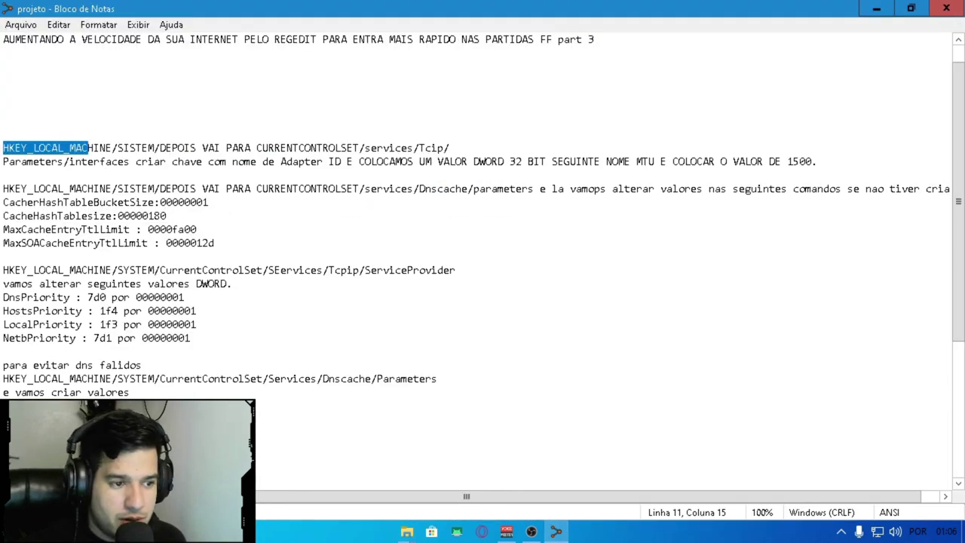
pyautogui.click(876, 8)
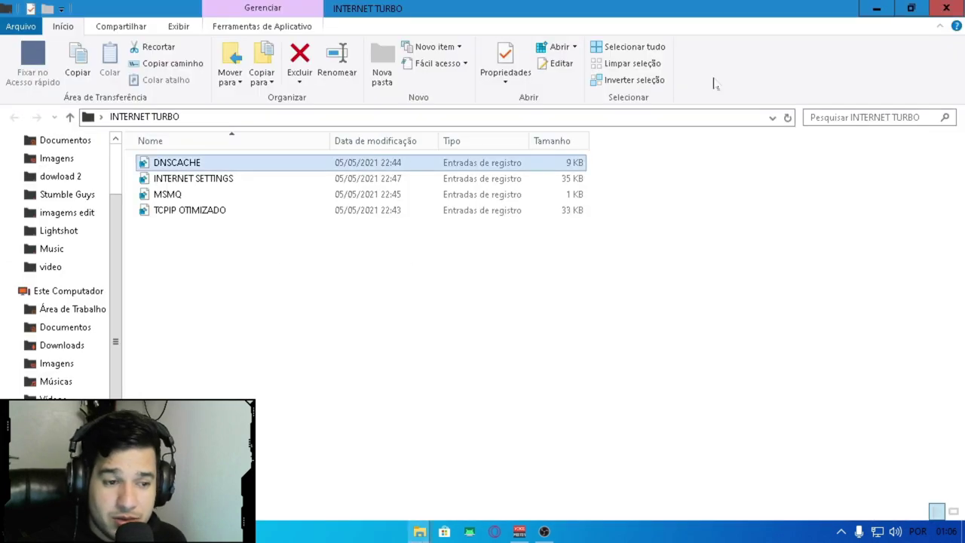
# Open the INTERNET SETTINGS file in Notepad, look through its registry entries, and close it and the INTERNET TURBO folder.
pyautogui.rightClick(179, 181)
pyautogui.click(226, 206)
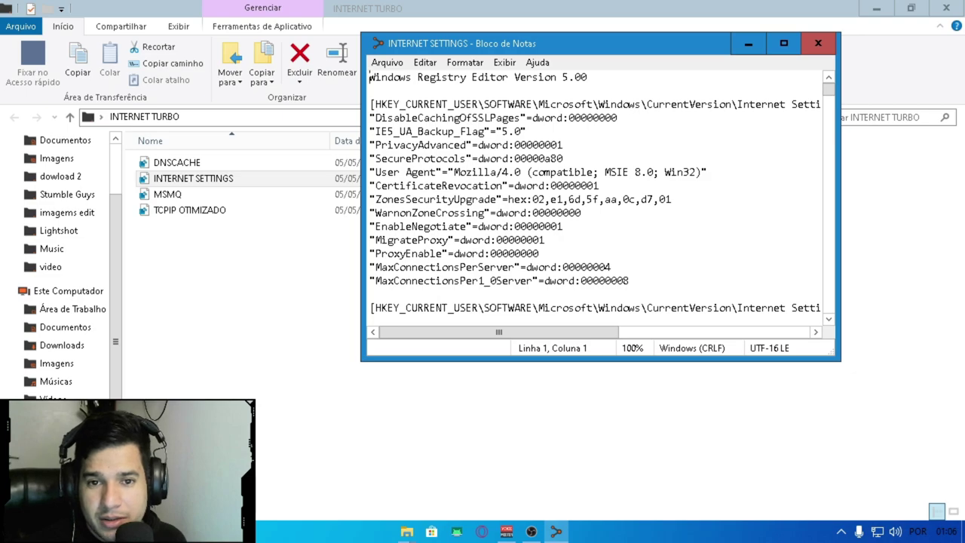
pyautogui.moveTo(566, 335)
pyautogui.mouseDown()
pyautogui.moveTo(641, 335)
pyautogui.moveTo(563, 339)
pyautogui.mouseUp()
pyautogui.scroll(-15, 596, 196)
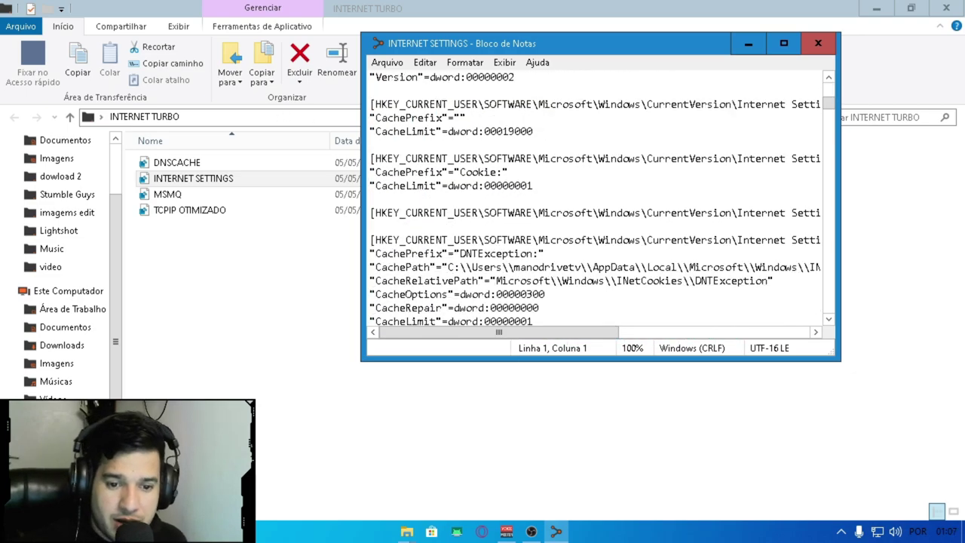
pyautogui.click(818, 43)
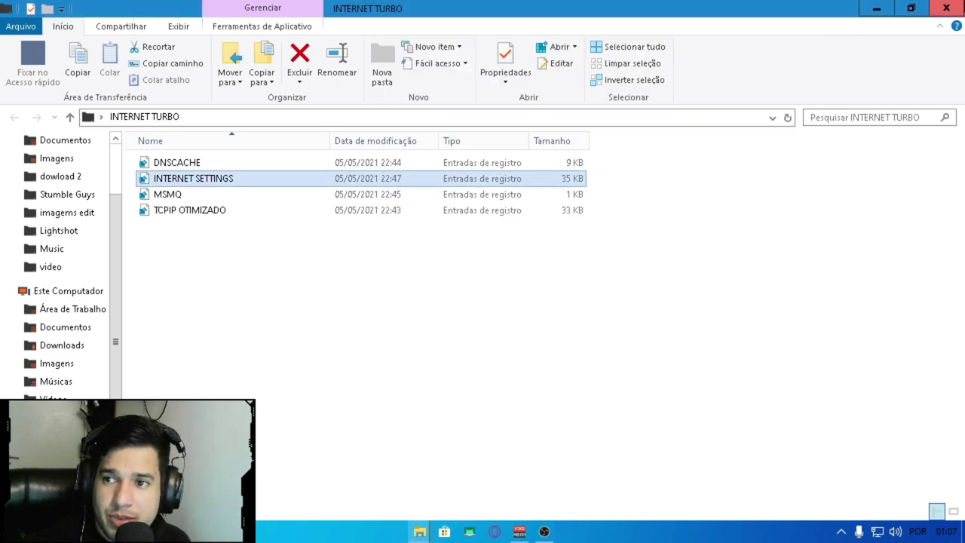
pyautogui.click(946, 7)
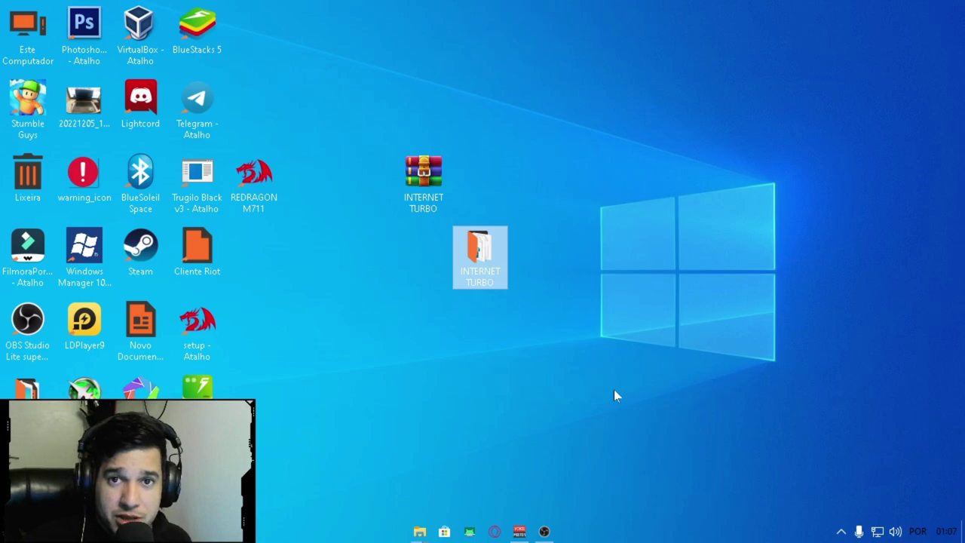
# Open the Rede e Internet settings and bring up the list of network adapters.
pyautogui.rightClick(877, 533)
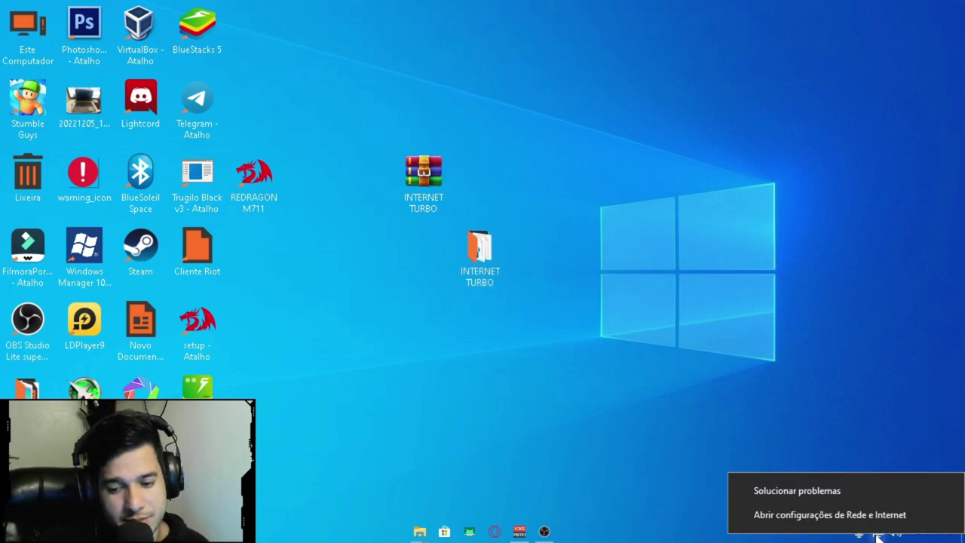
pyautogui.click(809, 349)
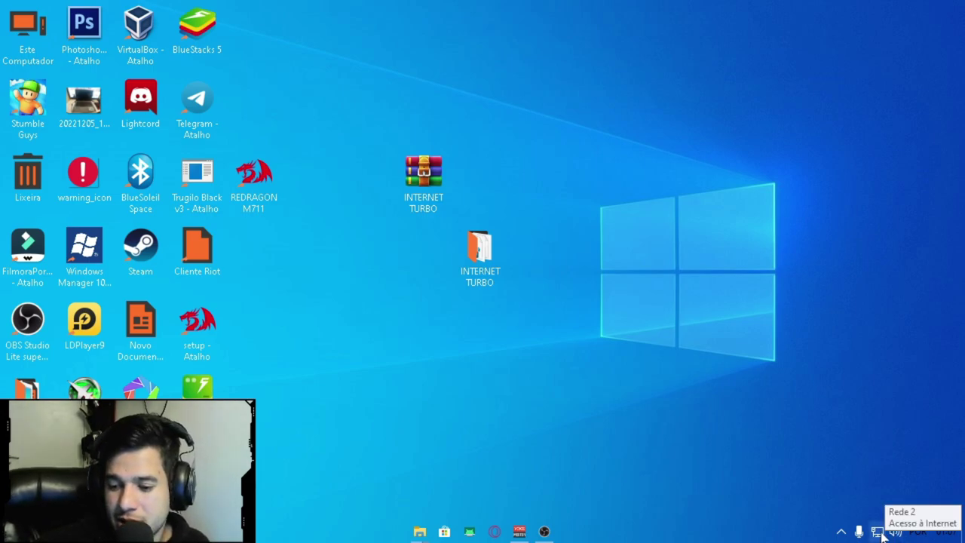
pyautogui.rightClick(883, 532)
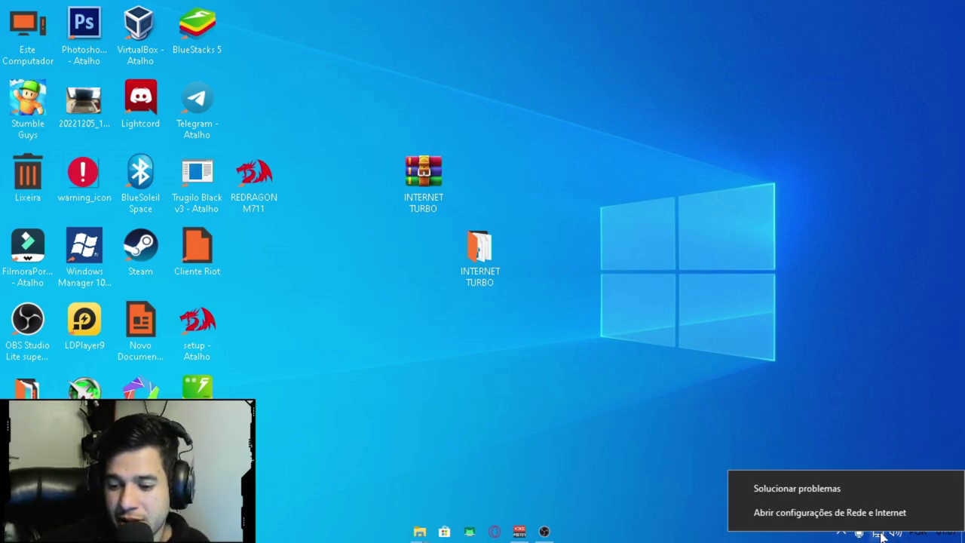
pyautogui.click(837, 519)
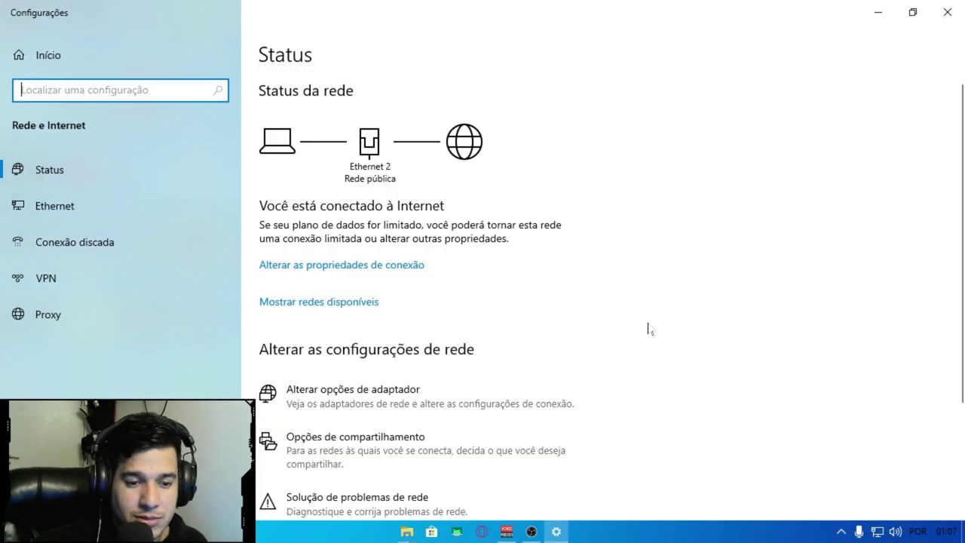
pyautogui.click(339, 398)
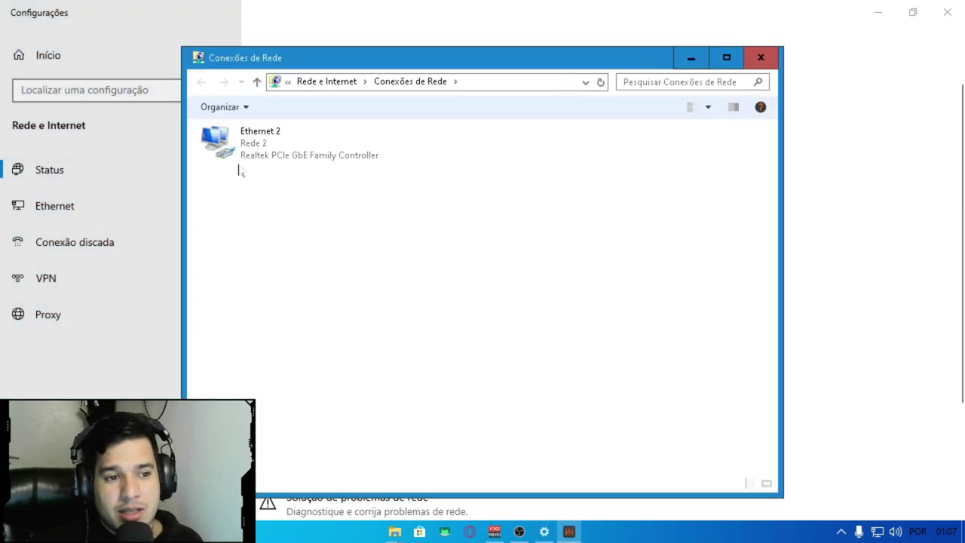
# Open the advanced device properties of the Realtek adapter used by the Ethernet 2 connection.
pyautogui.click(298, 148)
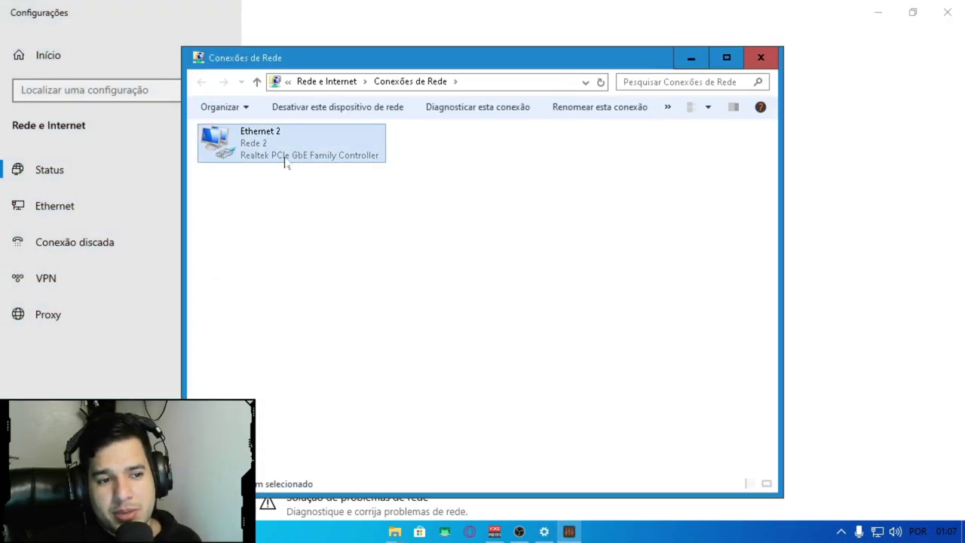
pyautogui.rightClick(275, 133)
pyautogui.click(341, 276)
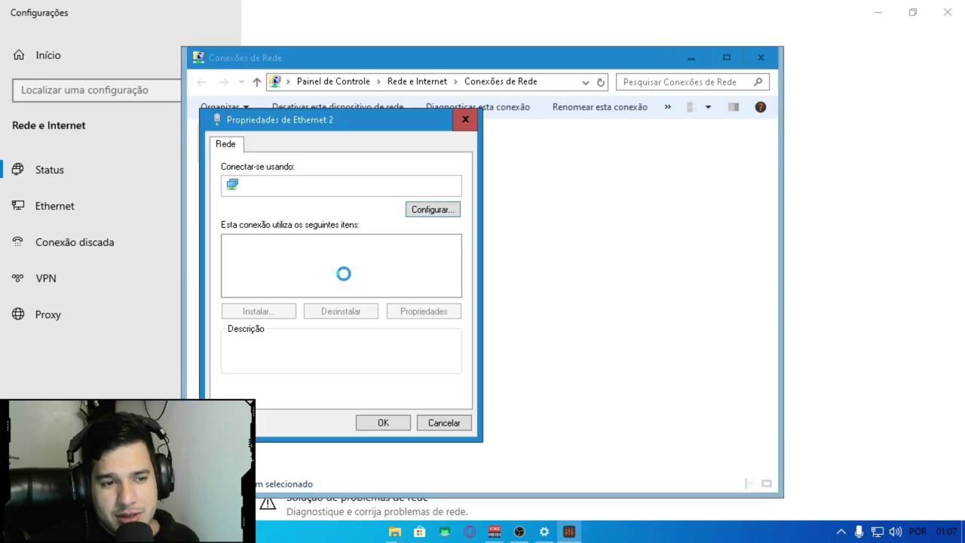
pyautogui.click(441, 211)
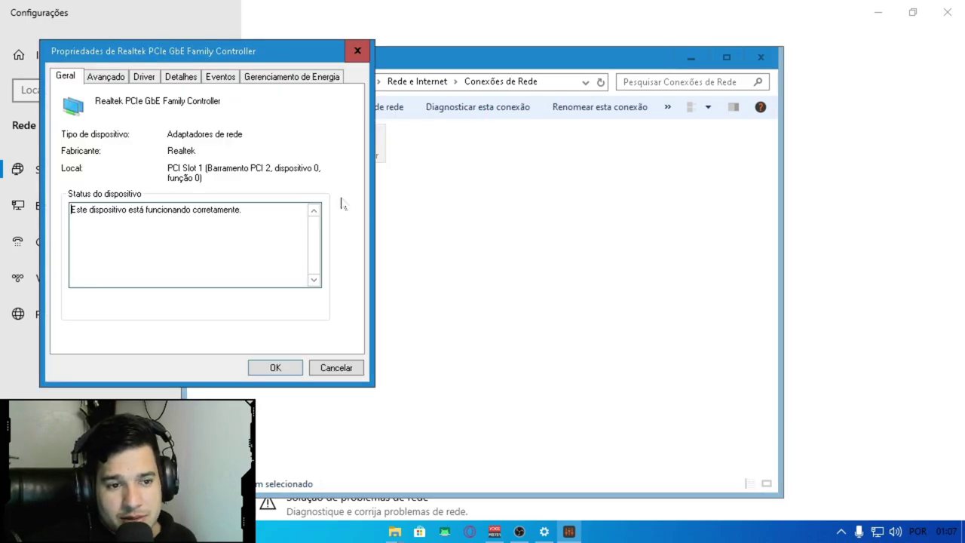
pyautogui.click(106, 76)
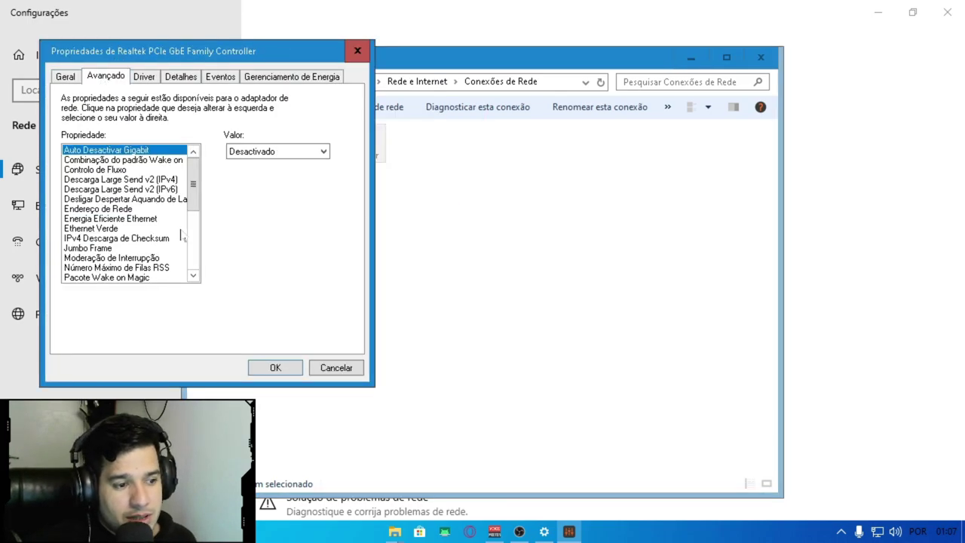
# Set the adapter's Velocidade & Duplex property to 1.0 Gbps Full Duplex and accept the change.
pyautogui.moveTo(195, 202); pyautogui.dragTo(192, 218)
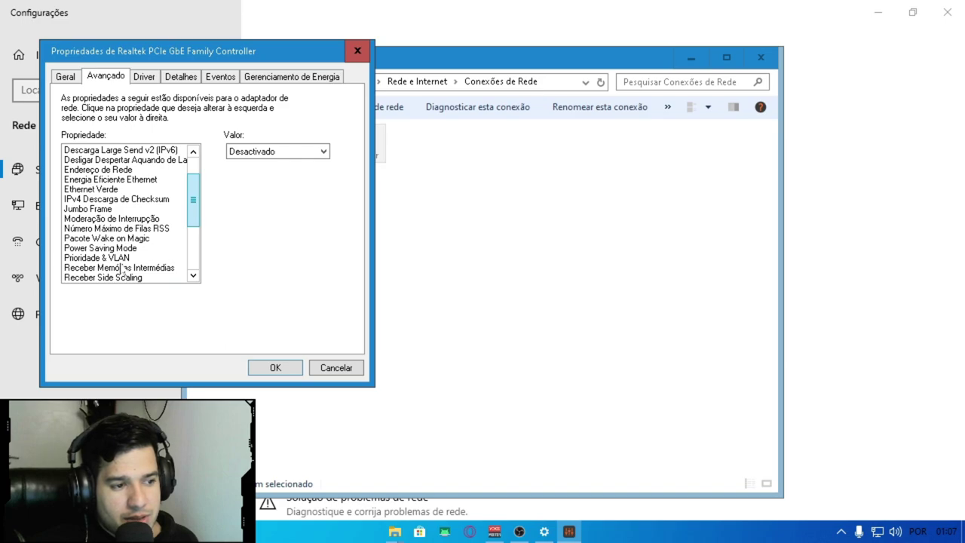
pyautogui.moveTo(192, 223); pyautogui.dragTo(194, 264)
pyautogui.click(97, 258)
pyautogui.press('Up')
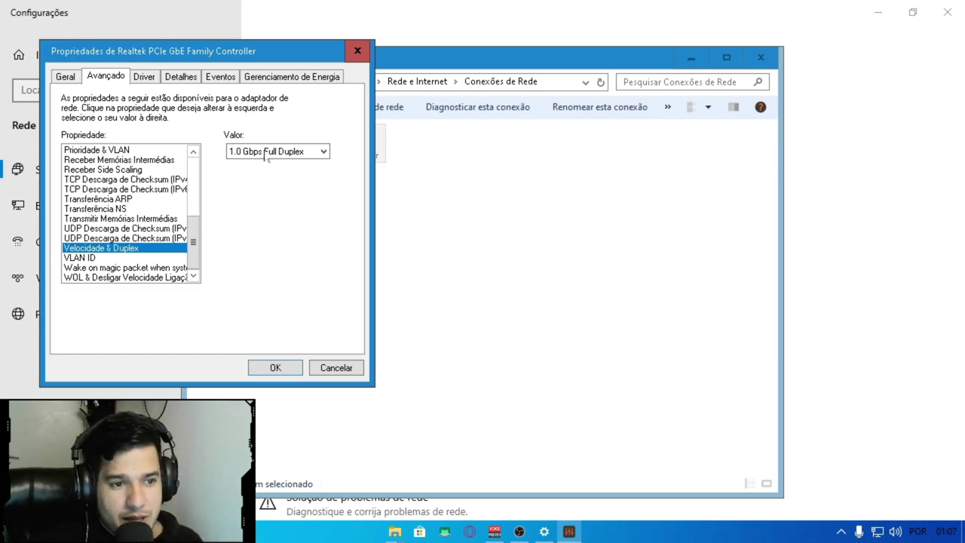
pyautogui.click(311, 155)
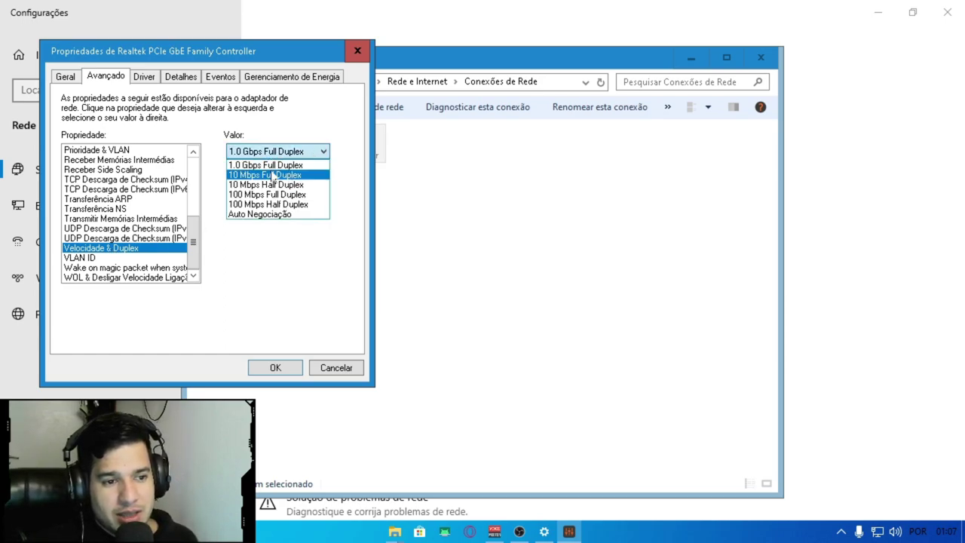
pyautogui.click(312, 157)
pyautogui.click(311, 154)
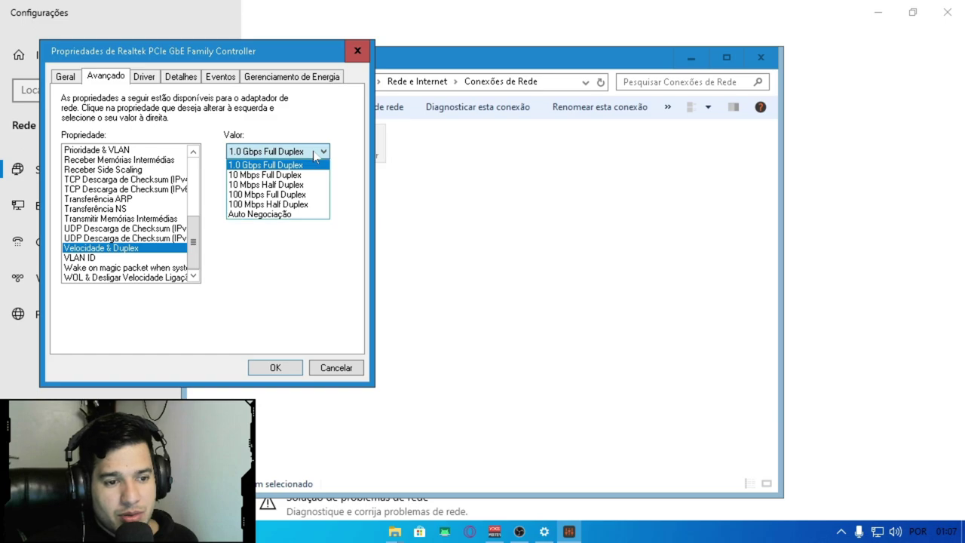
pyautogui.click(276, 216)
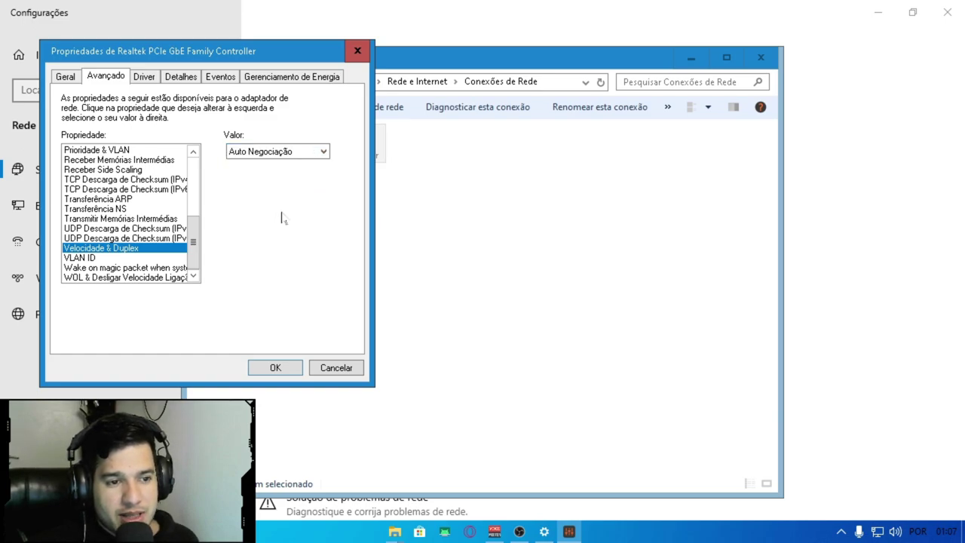
pyautogui.click(306, 154)
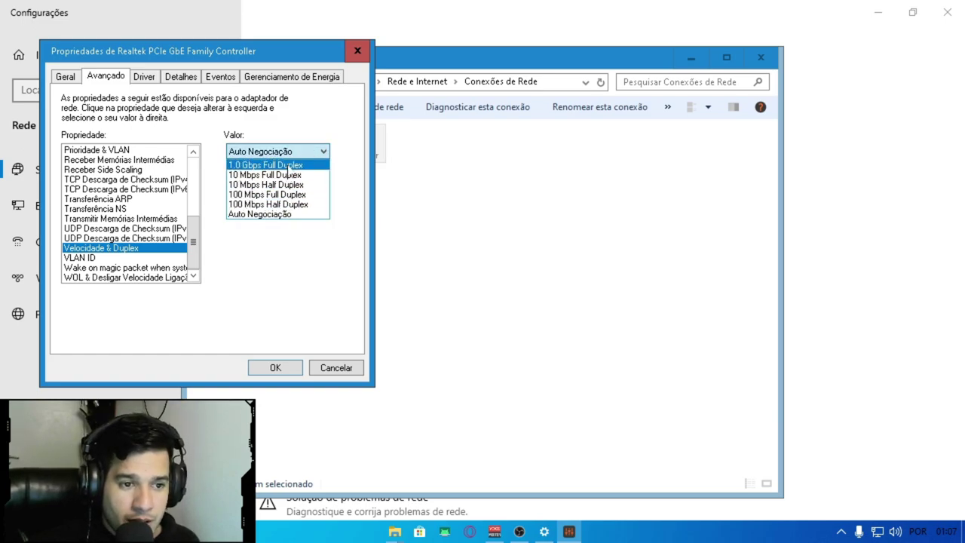
pyautogui.click(265, 164)
pyautogui.click(276, 368)
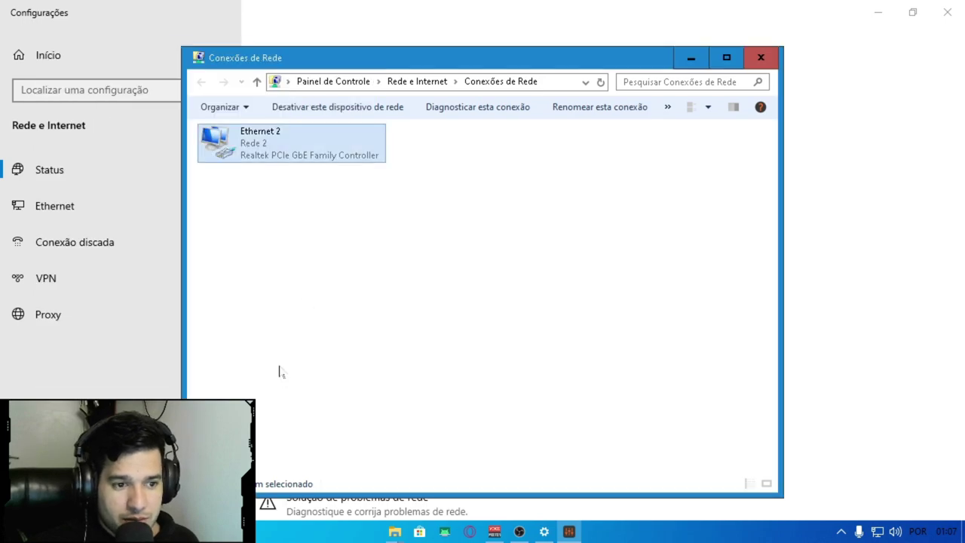
# Open the Protocolo IP Versão 4 (TCP/IPv4) properties of the Ethernet 2 connection.
pyautogui.rightClick(252, 135)
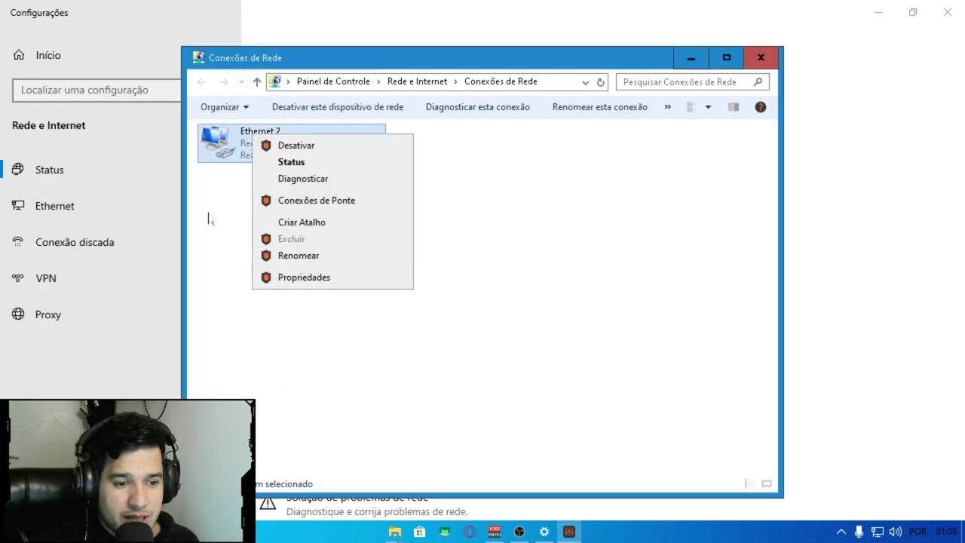
pyautogui.rightClick(245, 138)
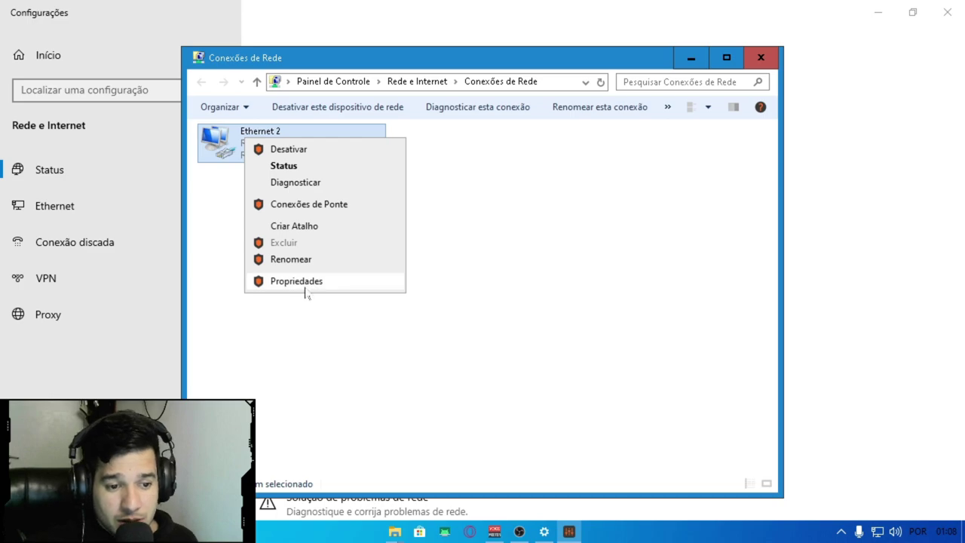
pyautogui.click(306, 287)
pyautogui.scroll(-1, 408, 276)
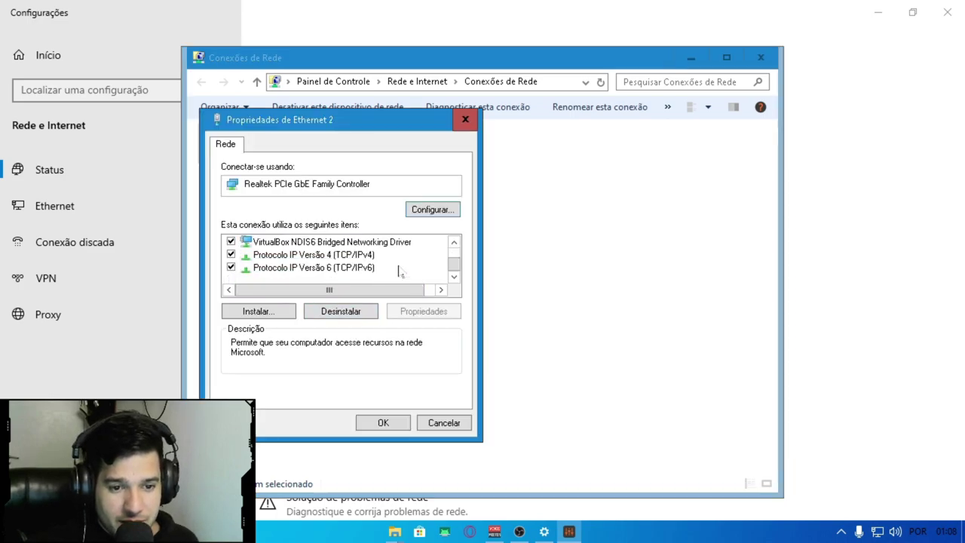
pyautogui.click(341, 260)
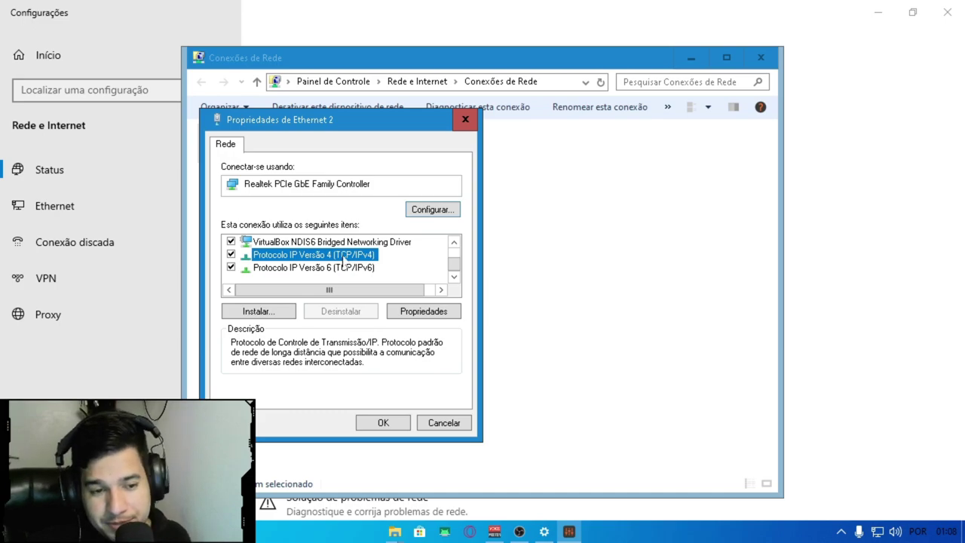
pyautogui.doubleClick(343, 260)
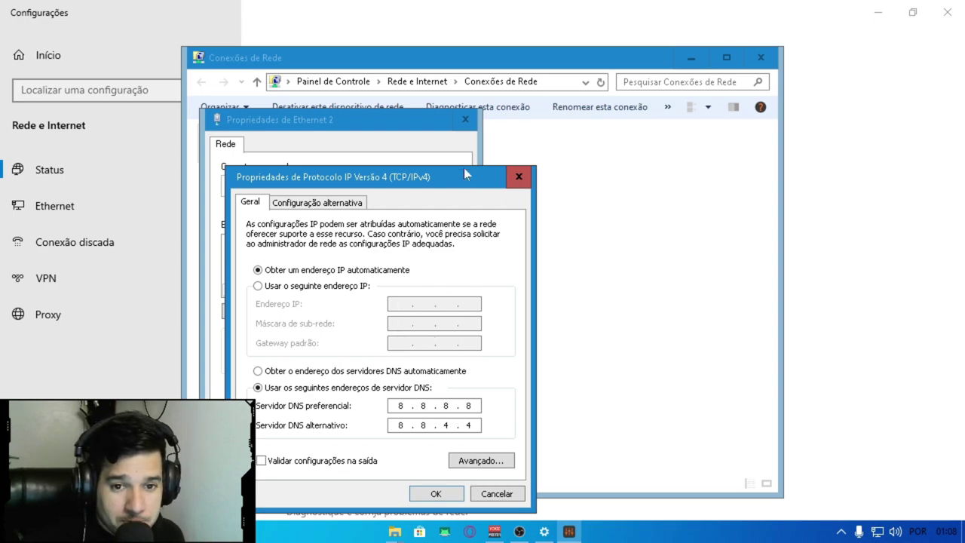
# Check the preferred and alternate IPv4 DNS servers, accept the dialogs, and close the network connections and settings windows.
pyautogui.moveTo(465, 184); pyautogui.dragTo(662, 19)
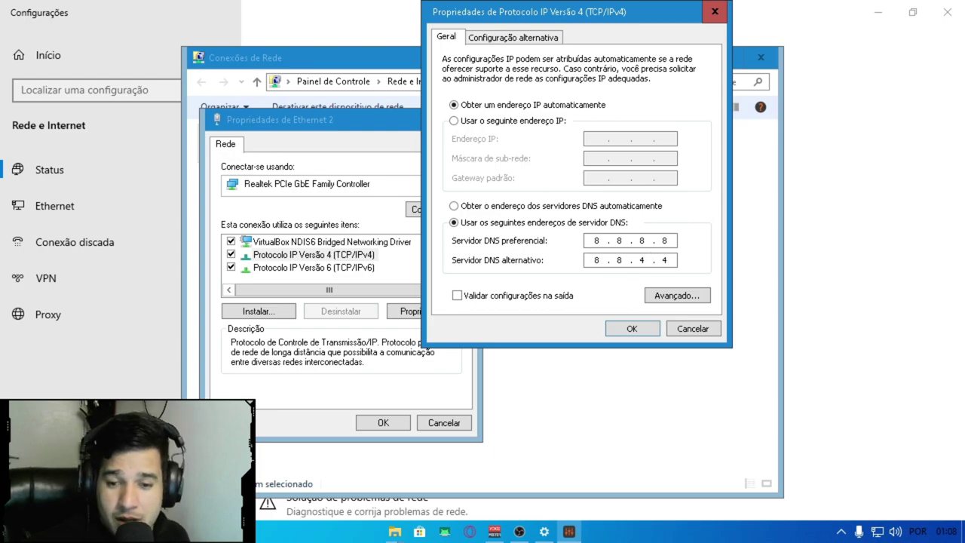
pyautogui.click(647, 327)
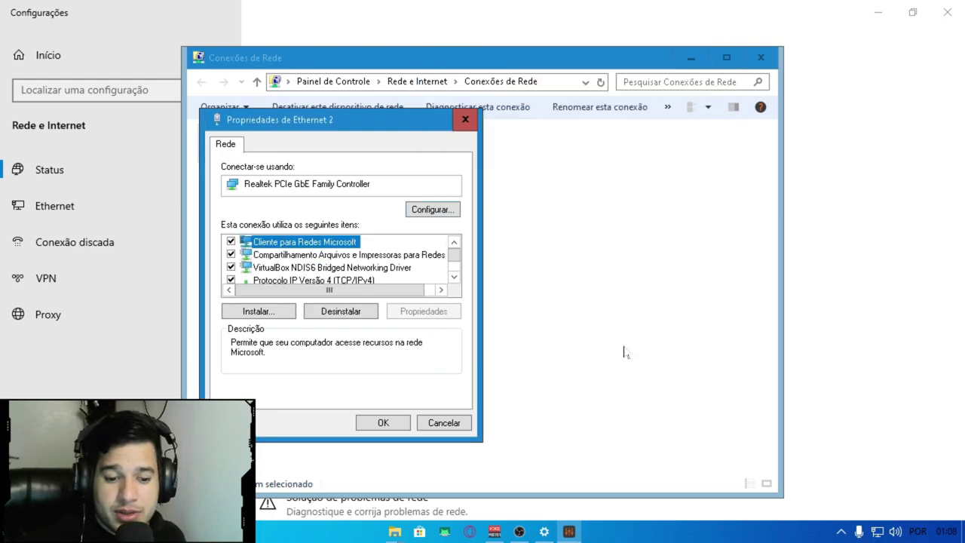
pyautogui.click(408, 428)
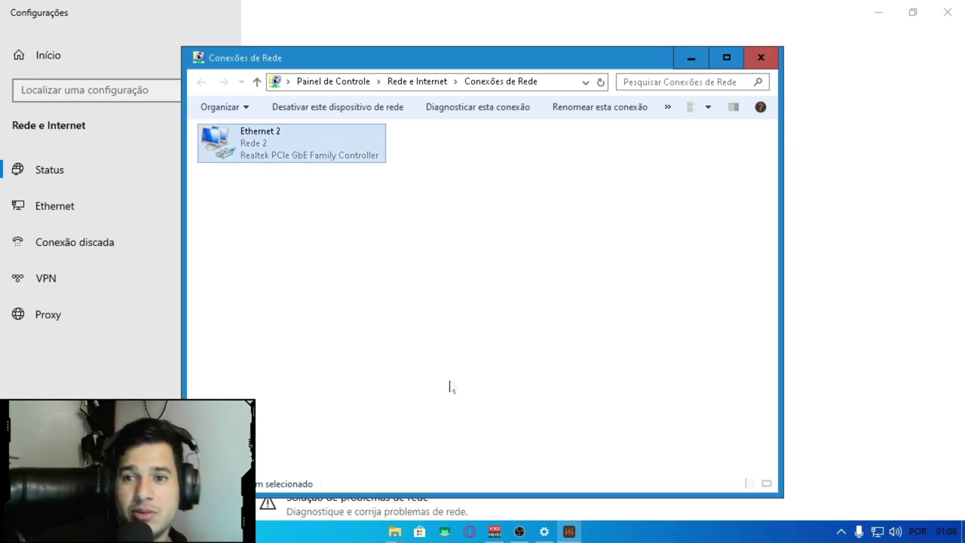
pyautogui.click(761, 57)
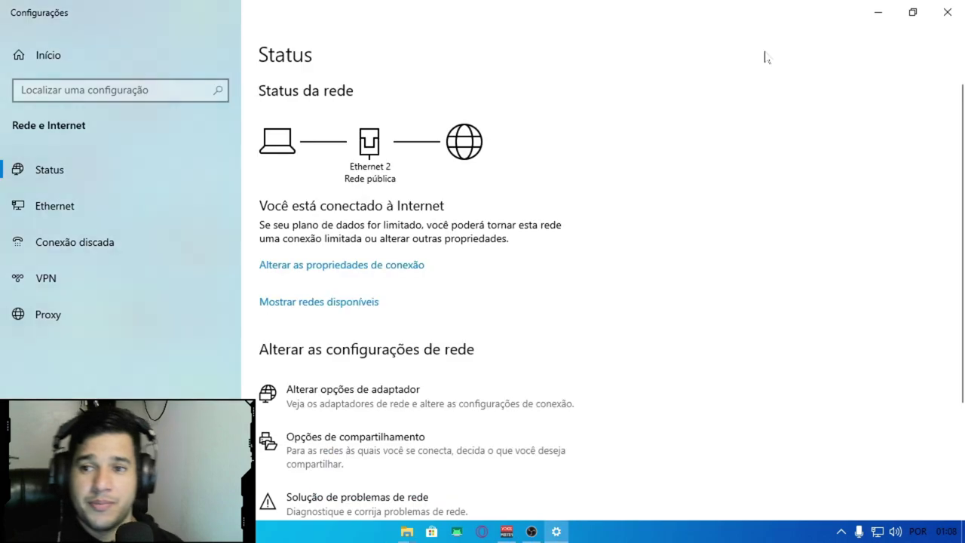
pyautogui.click(949, 13)
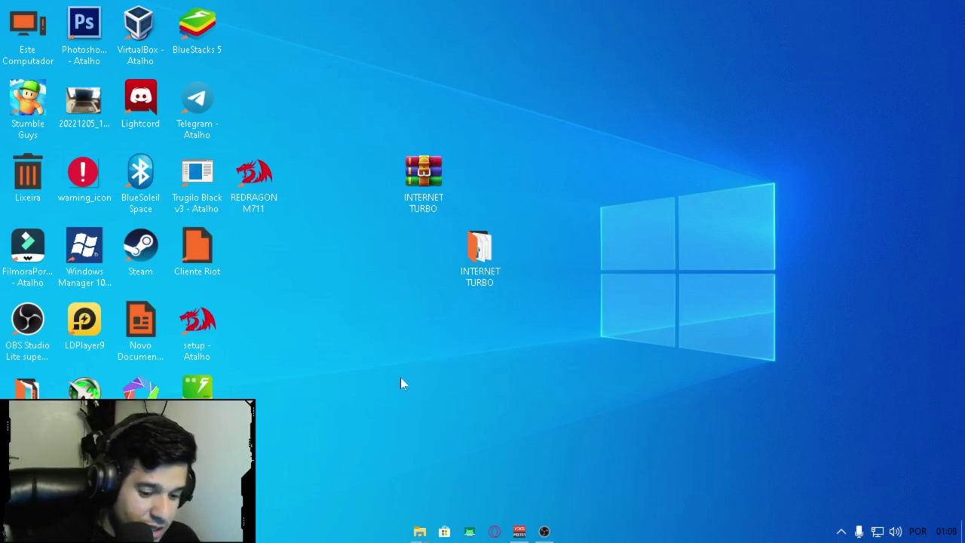
# Open the computer's advanced system settings and show the Proteção do Sistema options.
pyautogui.press('super+e')
pyautogui.click(66, 359)
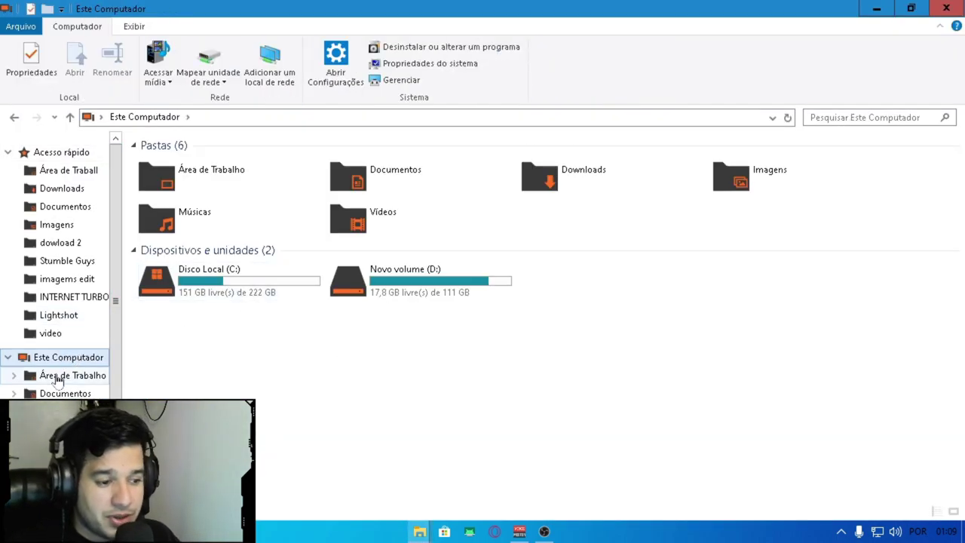
pyautogui.rightClick(68, 362)
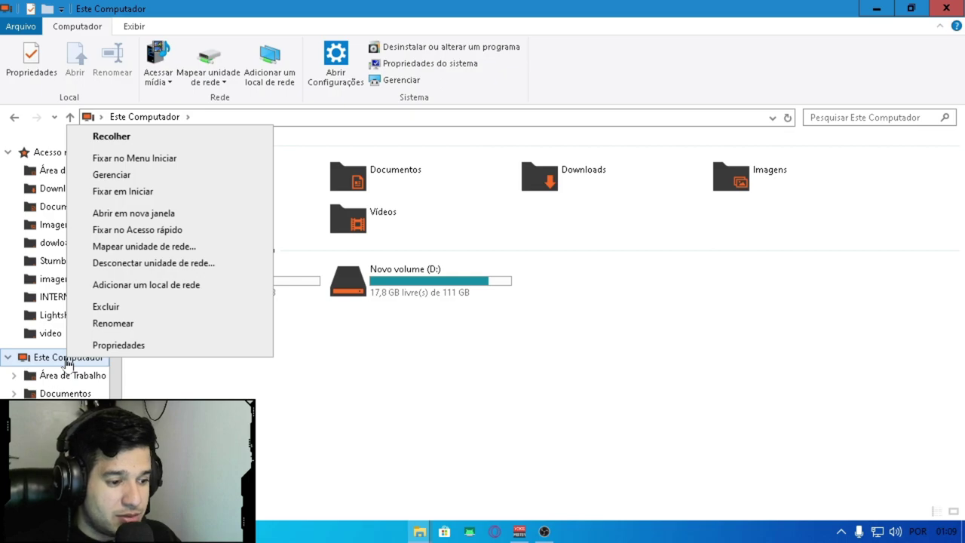
pyautogui.click(98, 346)
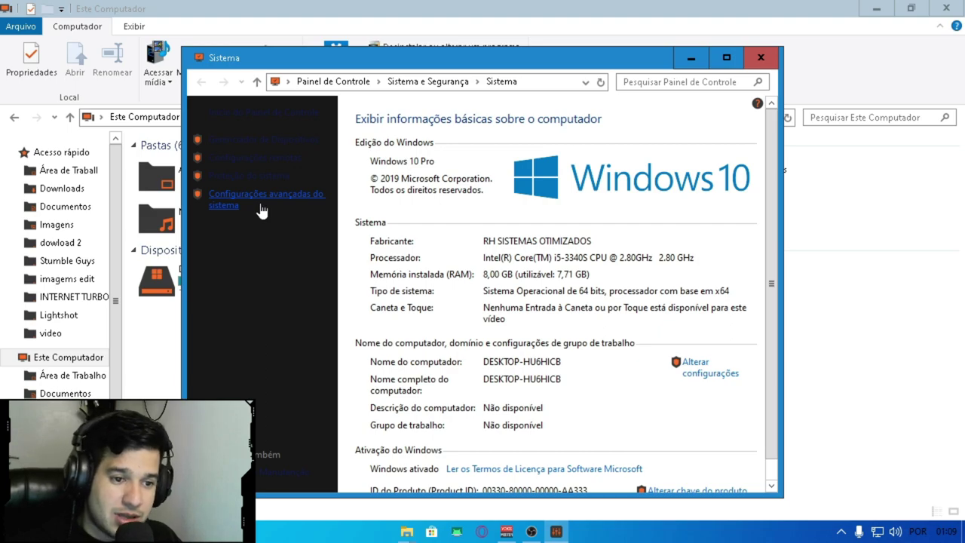
pyautogui.click(261, 204)
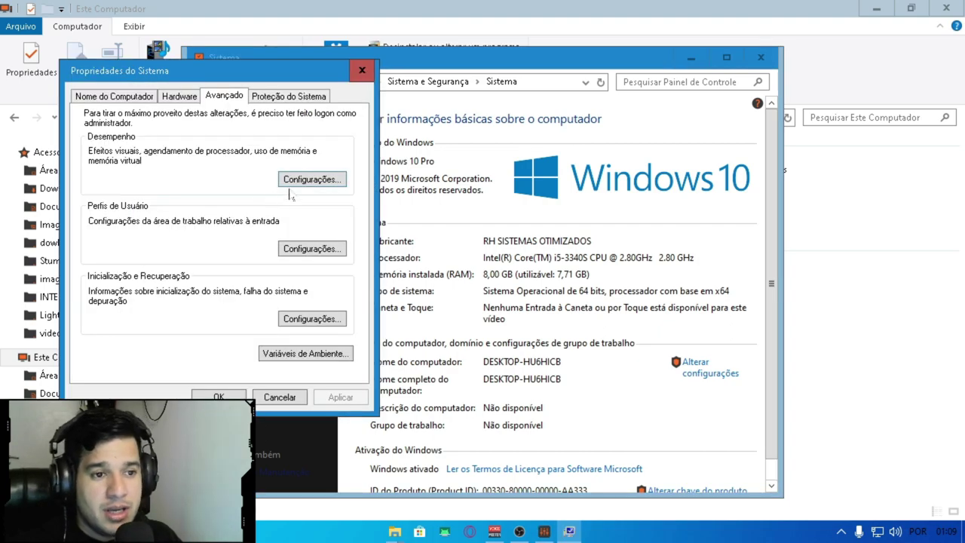
pyautogui.click(299, 98)
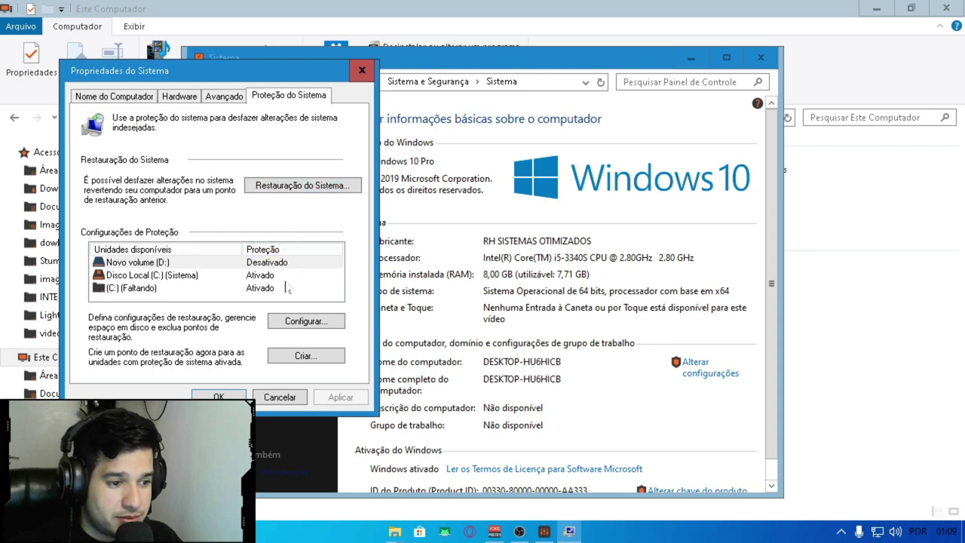
# Create a system restore point with the description "proteçao" and dismiss the completion message.
pyautogui.click(298, 359)
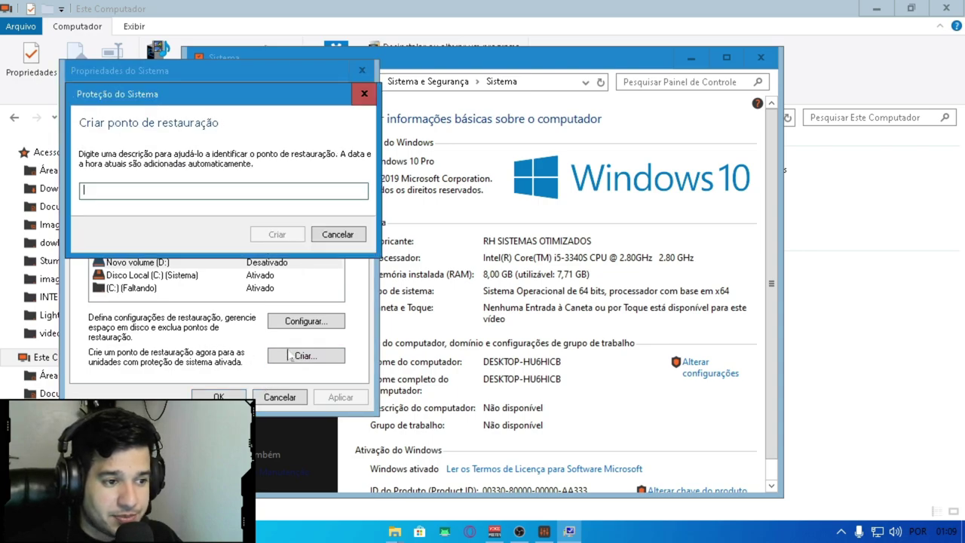
pyautogui.write('po')
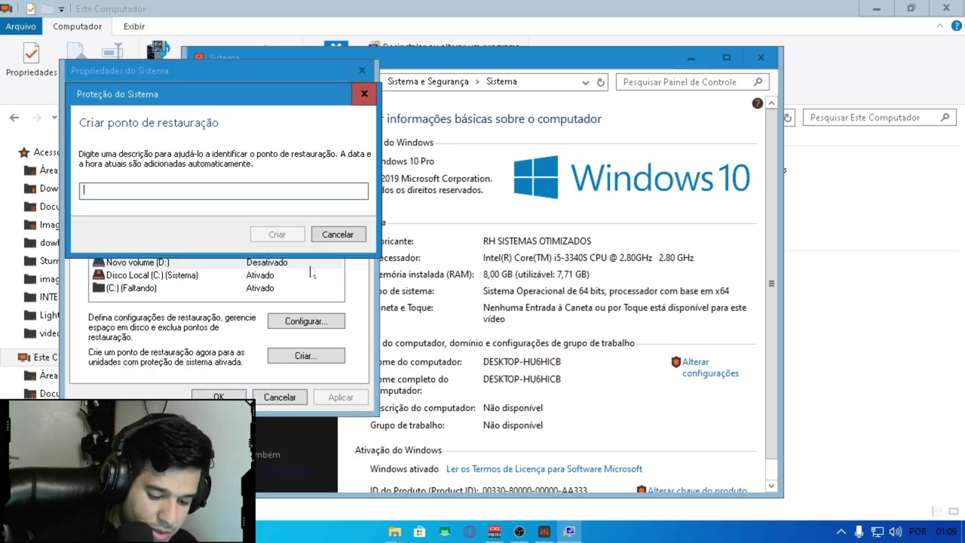
pyautogui.write('rte')
pyautogui.press('BackSpace')
pyautogui.press('BackSpace')
pyautogui.press('BackSpace')
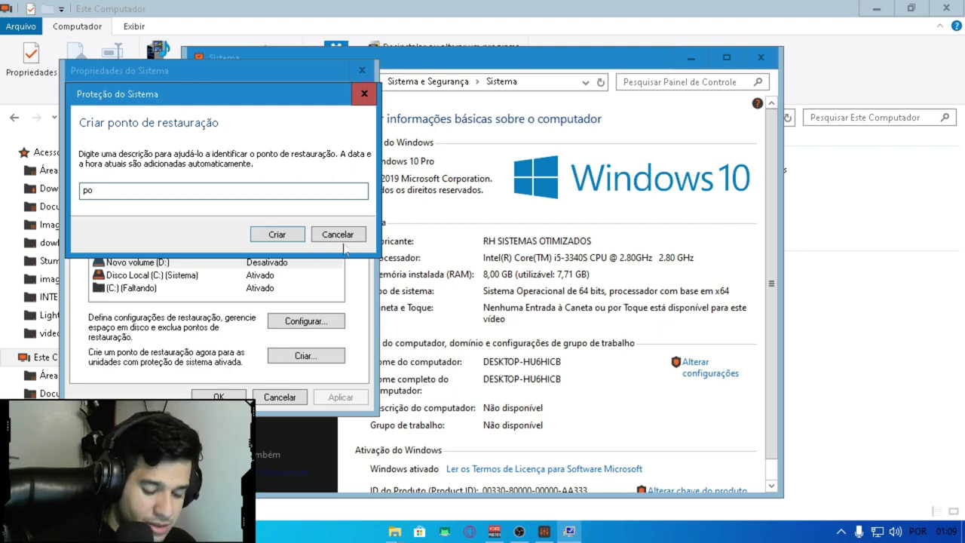
pyautogui.write('r')
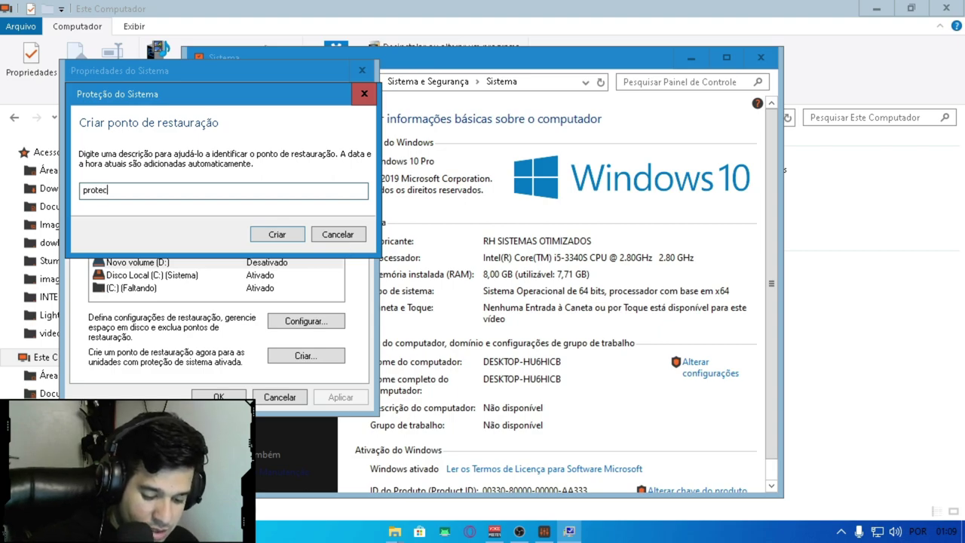
pyautogui.write('ote')
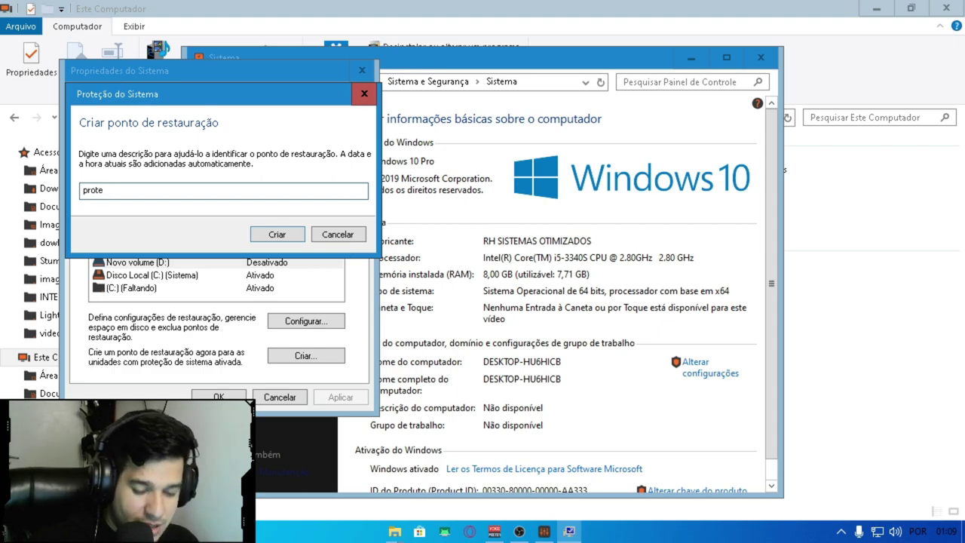
pyautogui.write('ça')
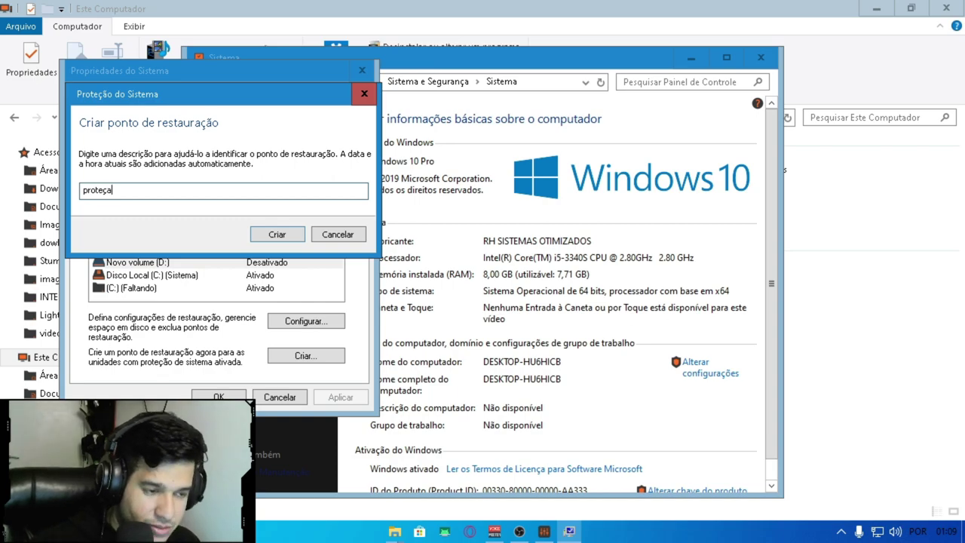
pyautogui.click(283, 237)
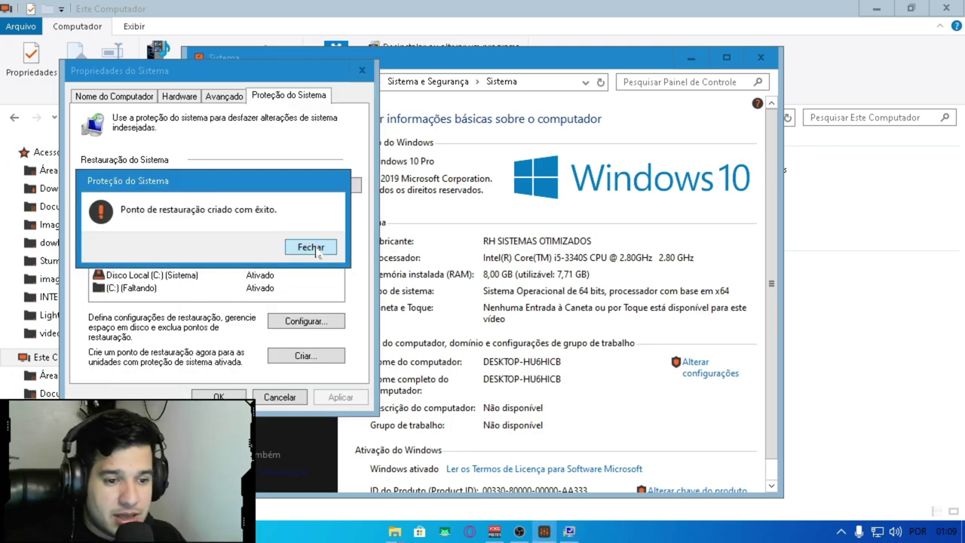
pyautogui.click(315, 252)
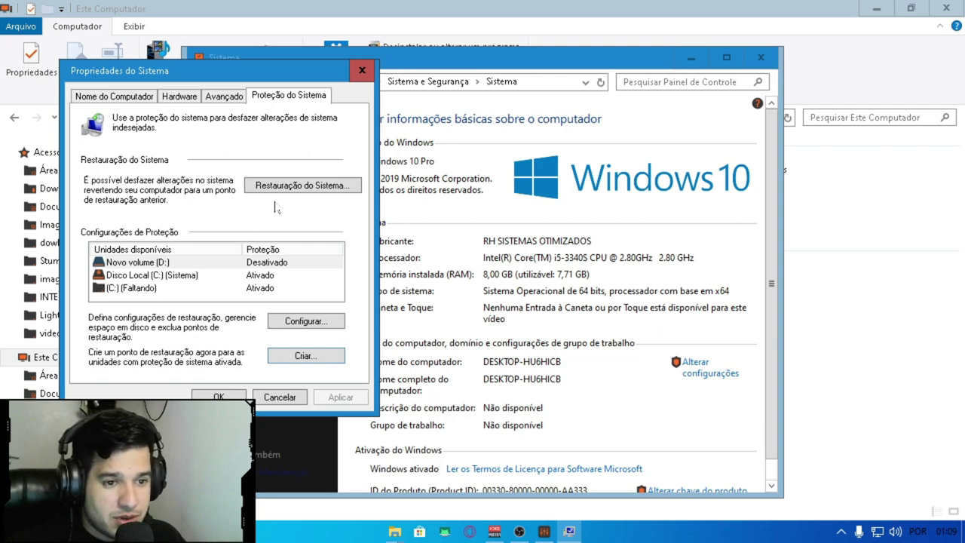
# Check the "proteçao" restore point in the Restauração do Sistema list, cancel without restoring, and close the system windows.
pyautogui.click(299, 189)
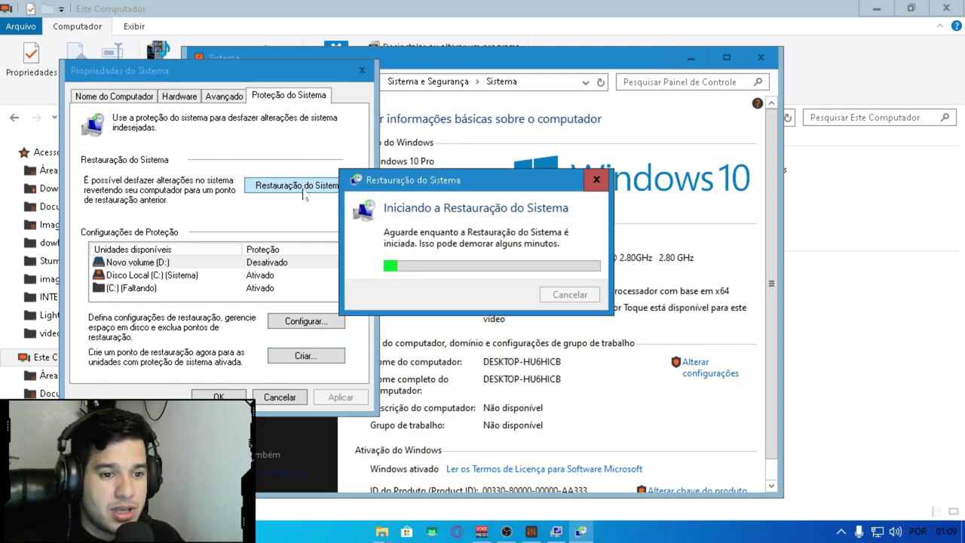
pyautogui.click(595, 426)
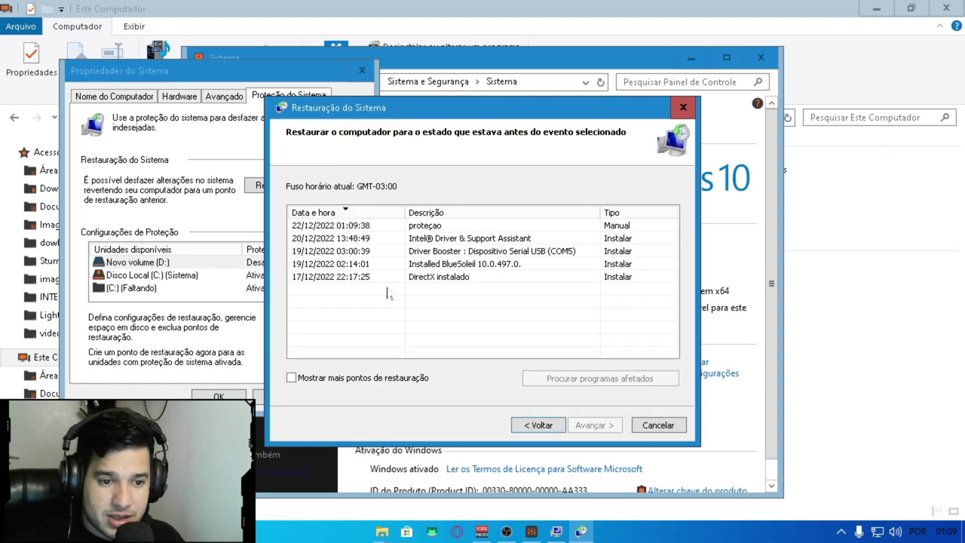
pyautogui.click(438, 231)
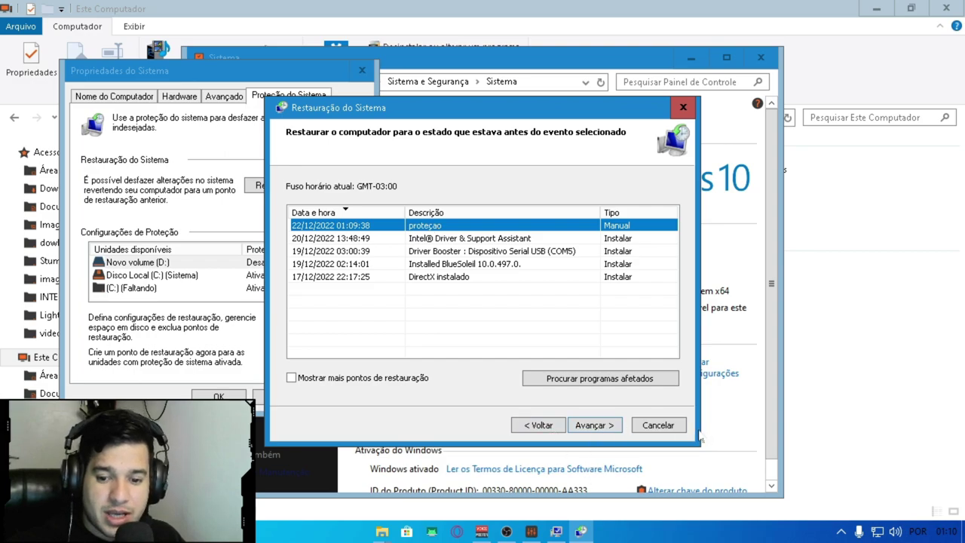
pyautogui.click(659, 425)
pyautogui.click(362, 70)
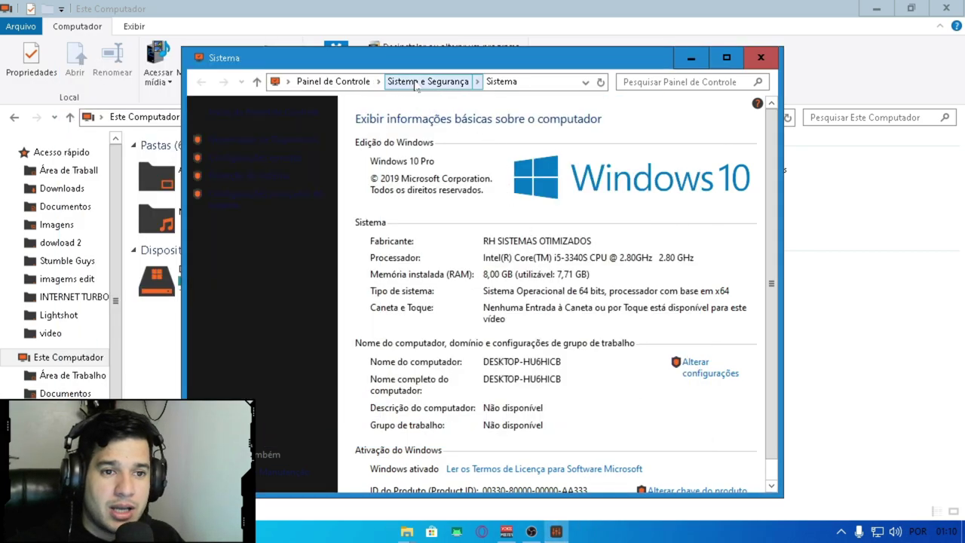
pyautogui.click(761, 58)
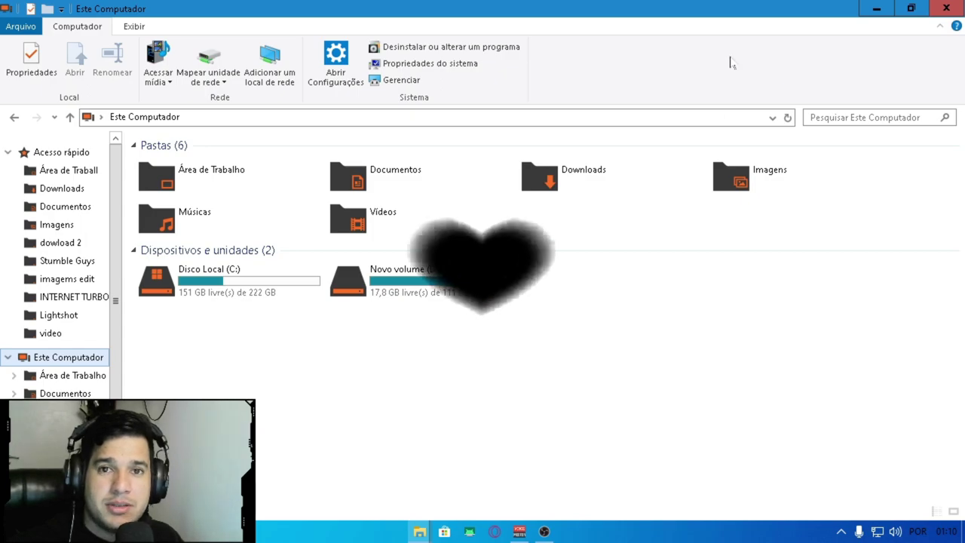